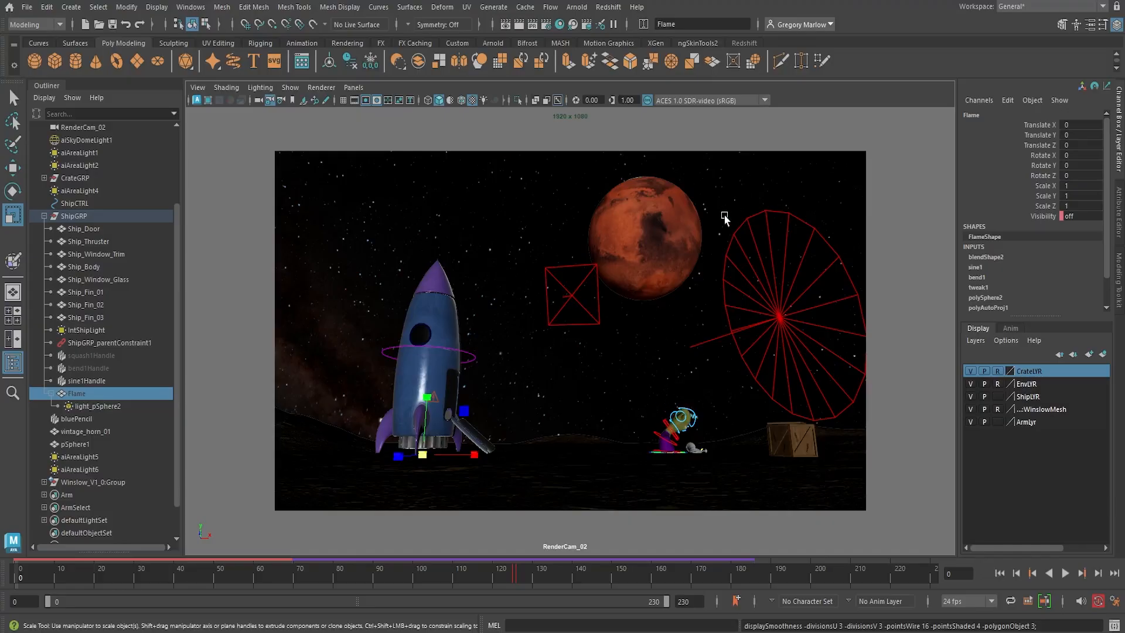
Open the Arnold RenderView and run a live render through RenderCam_Shape2 to preview frames 211, 160 and 99
click(577, 7)
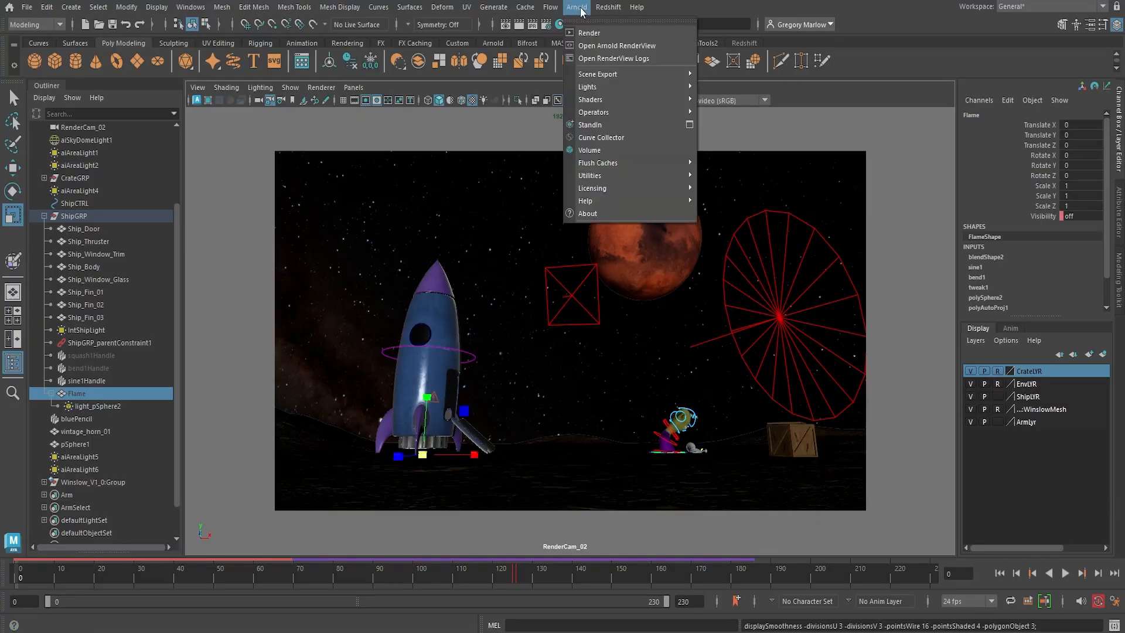
click(614, 45)
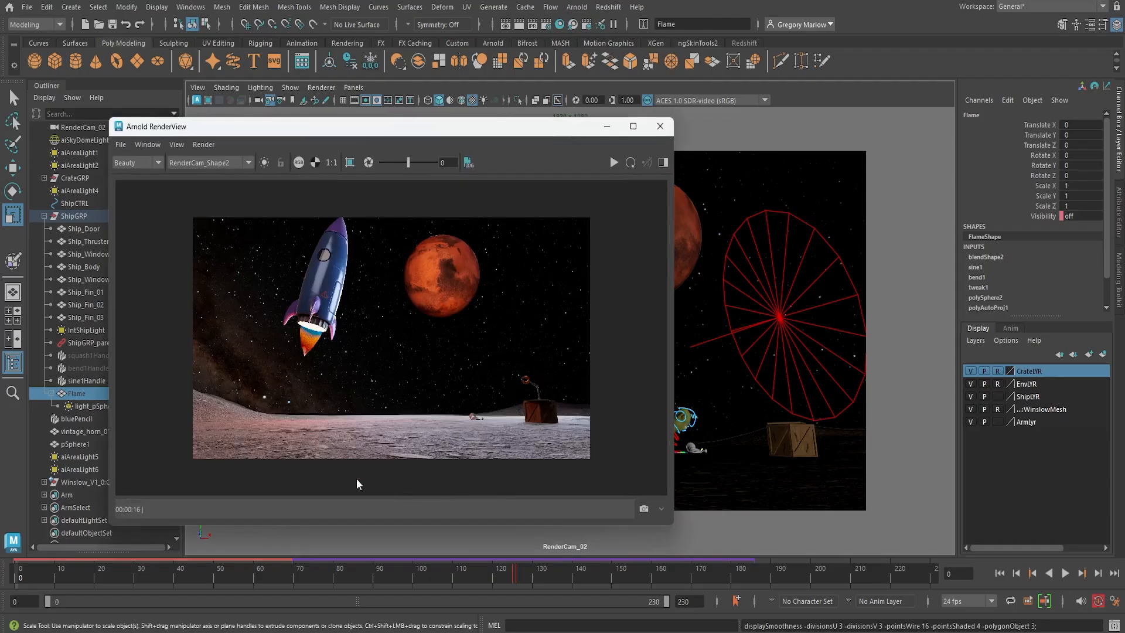
click(586, 577)
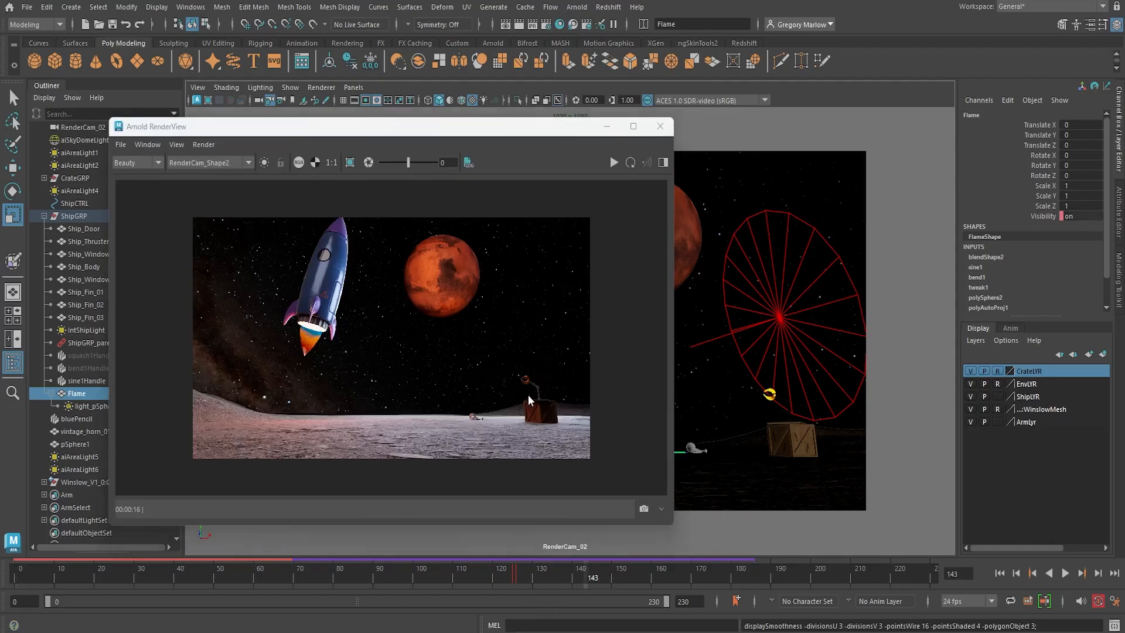
click(844, 579)
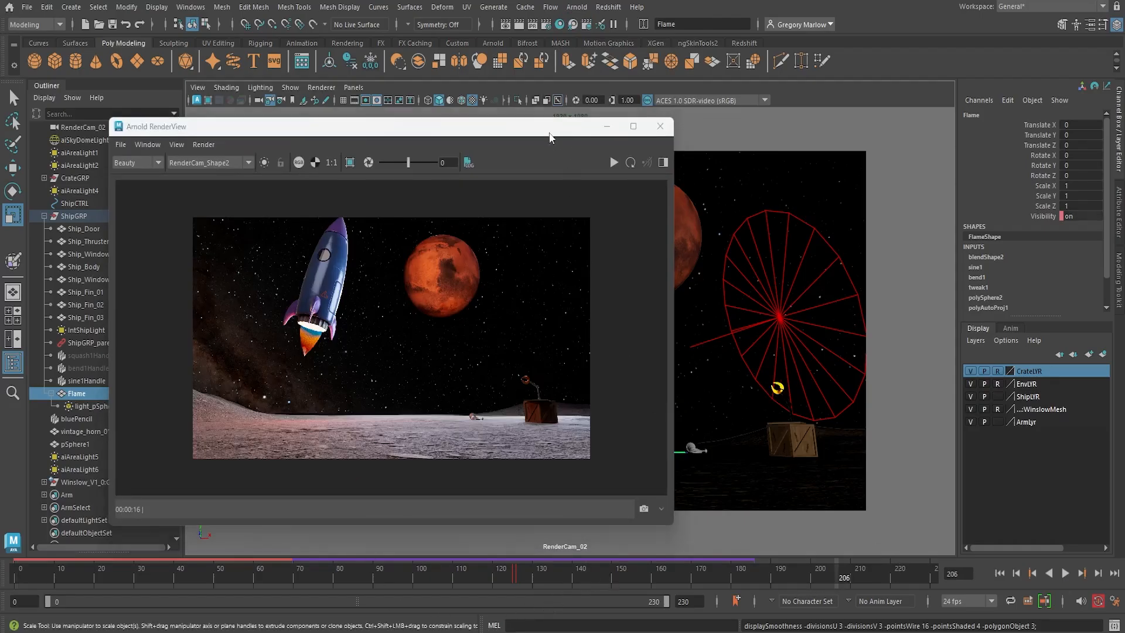
drag(550, 137, 347, 224)
mouse_move(851, 573)
mouse_down()
mouse_move(746, 579)
mouse_move(863, 579)
mouse_up()
drag(317, 221, 412, 105)
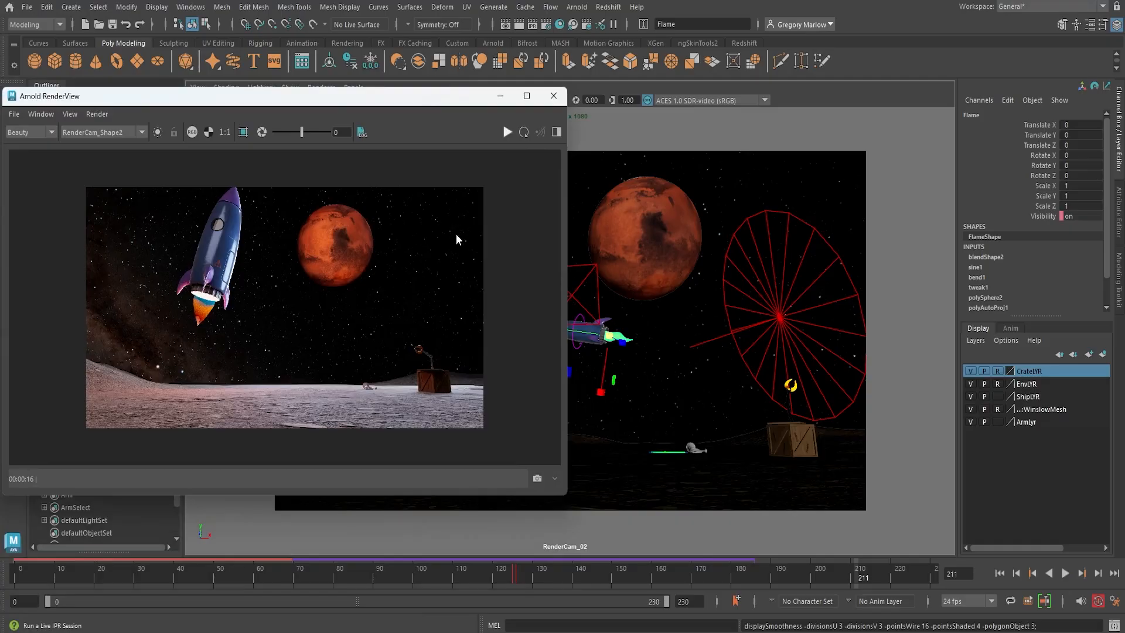
click(507, 132)
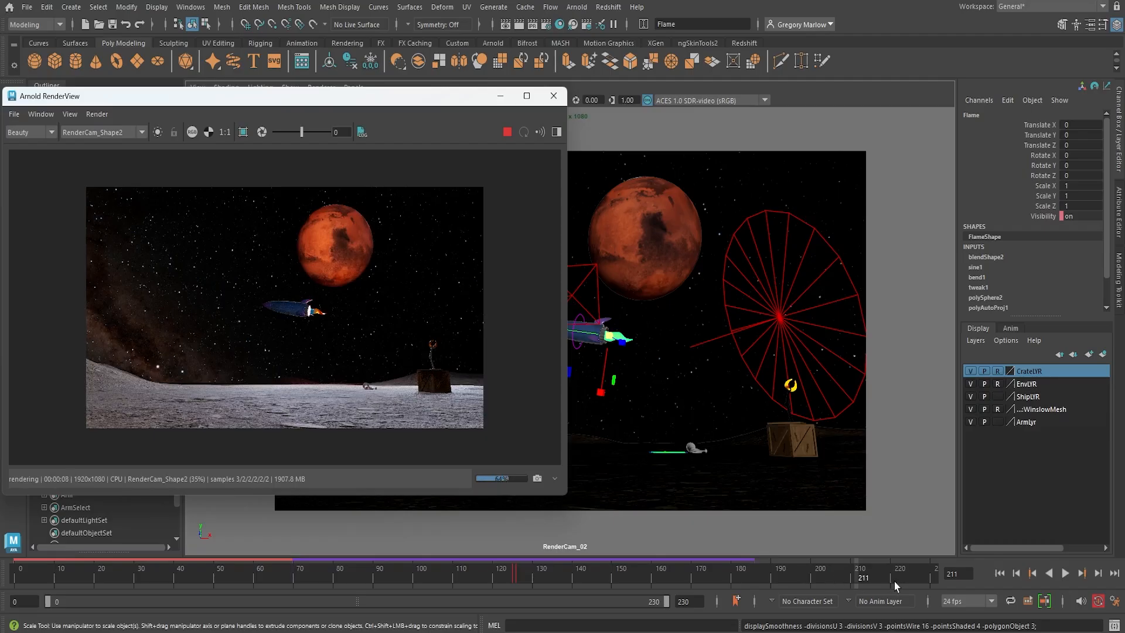
click(660, 574)
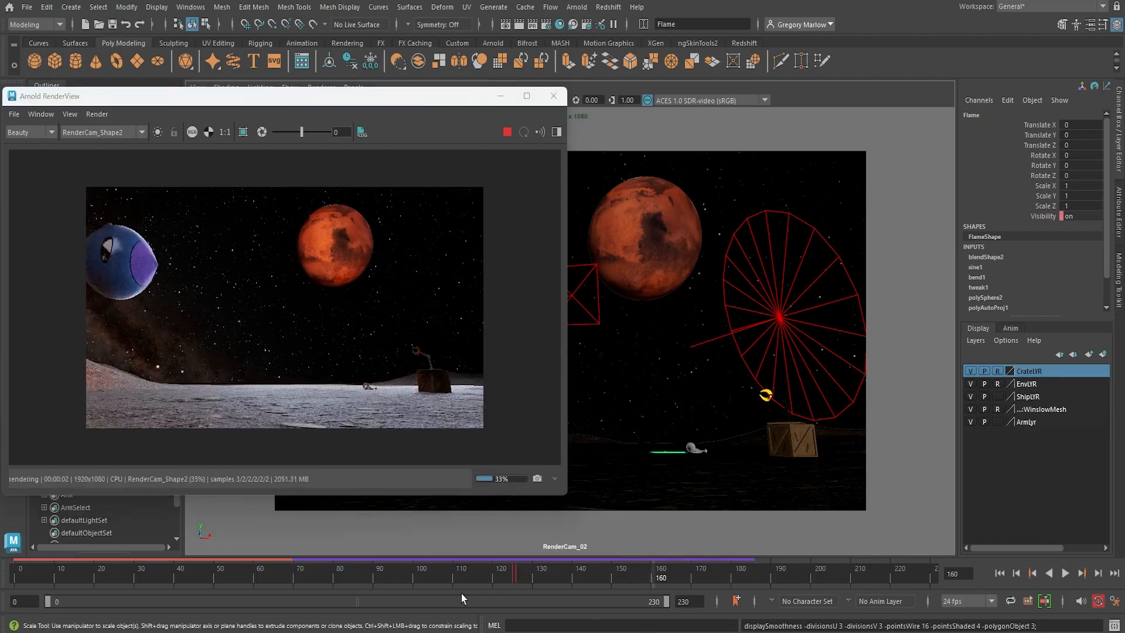
click(411, 576)
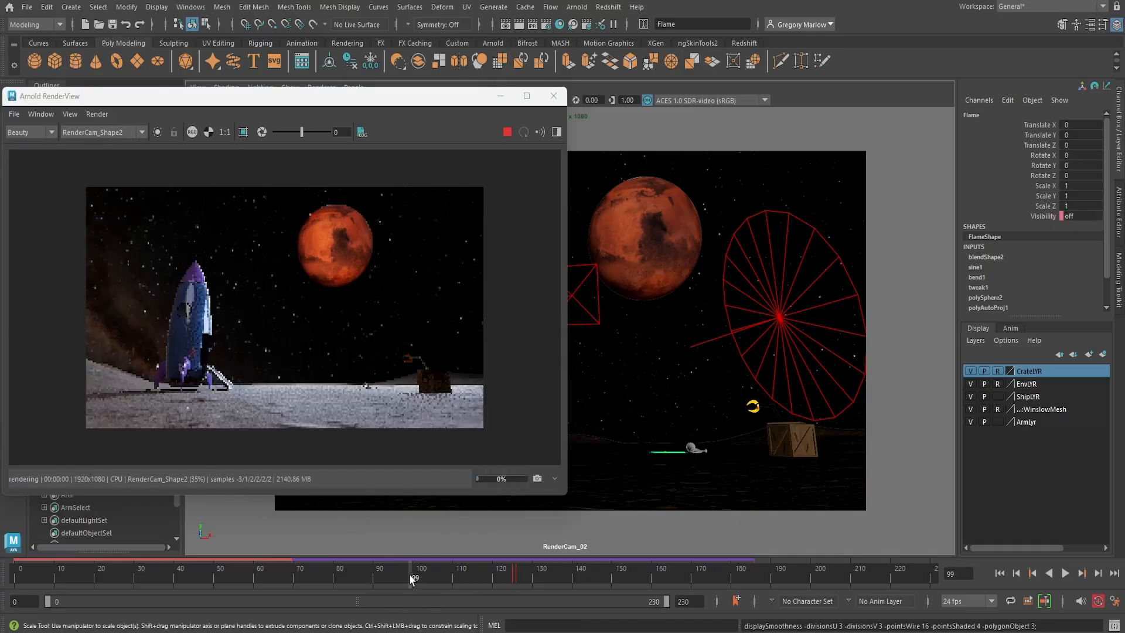
Switch the live render to RenderCam_Shape1 and preview frames 67, 57, 41, 15, 177 and 187
click(142, 132)
click(139, 151)
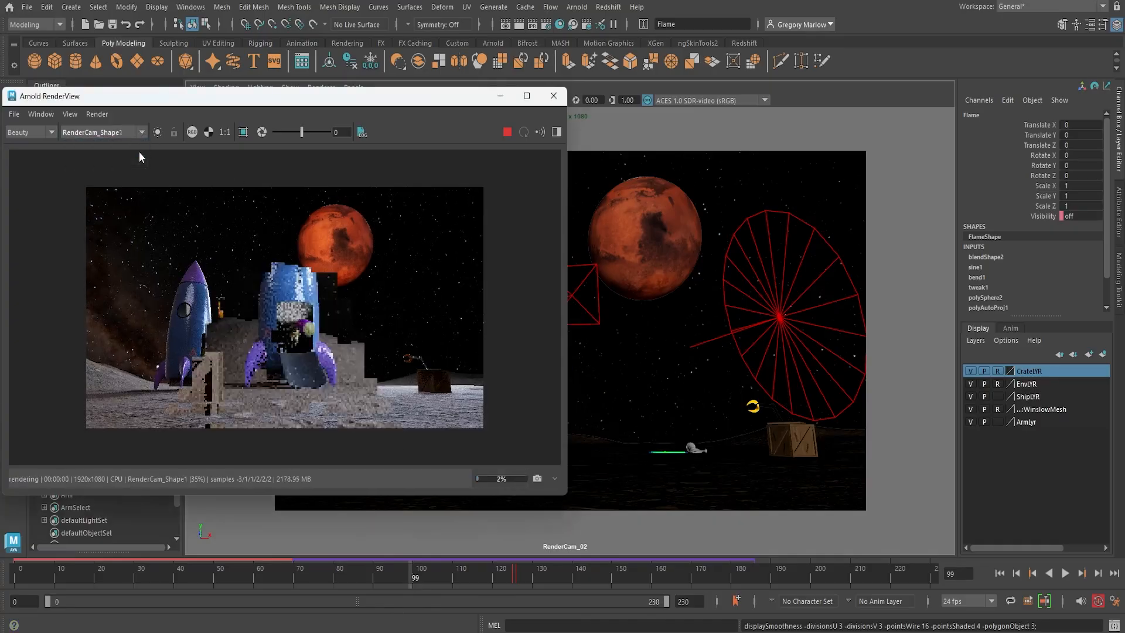
click(284, 576)
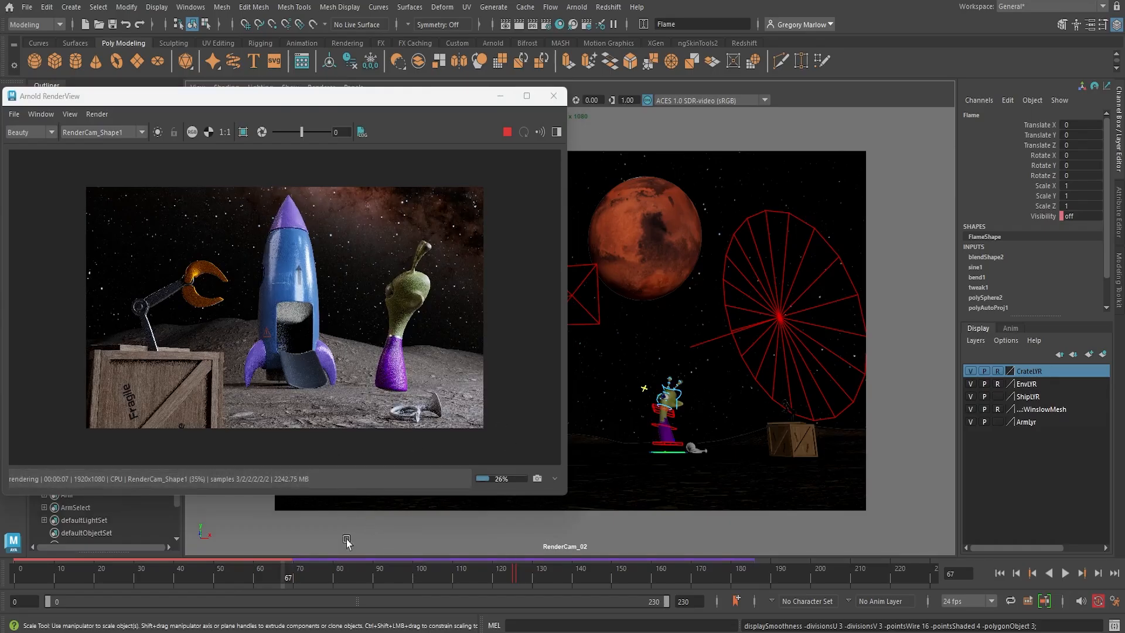
click(246, 577)
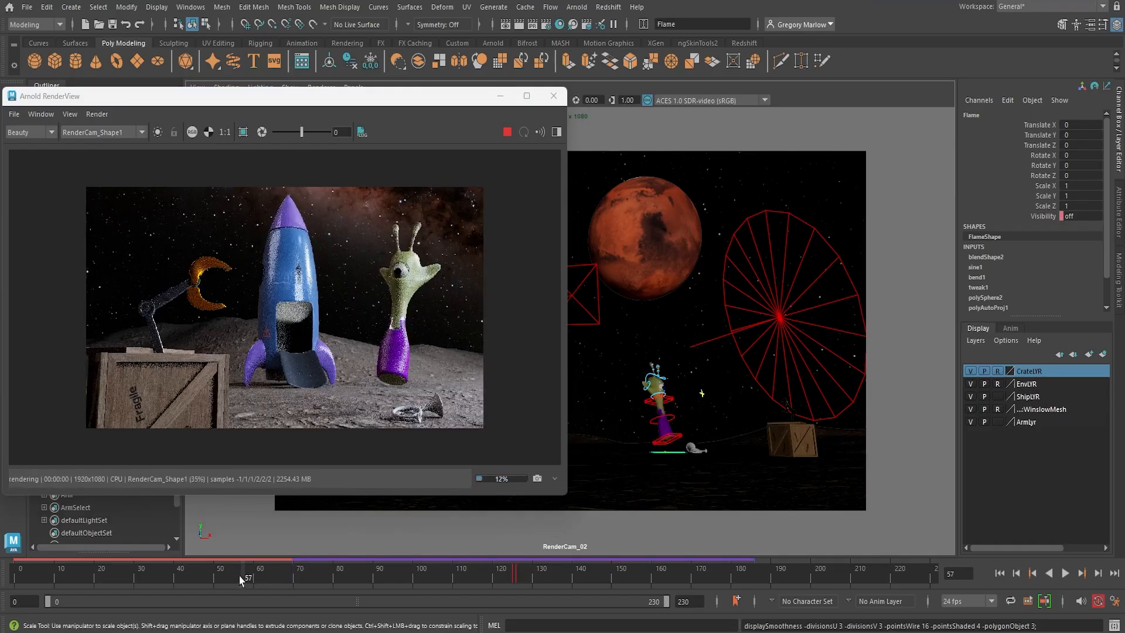
click(177, 580)
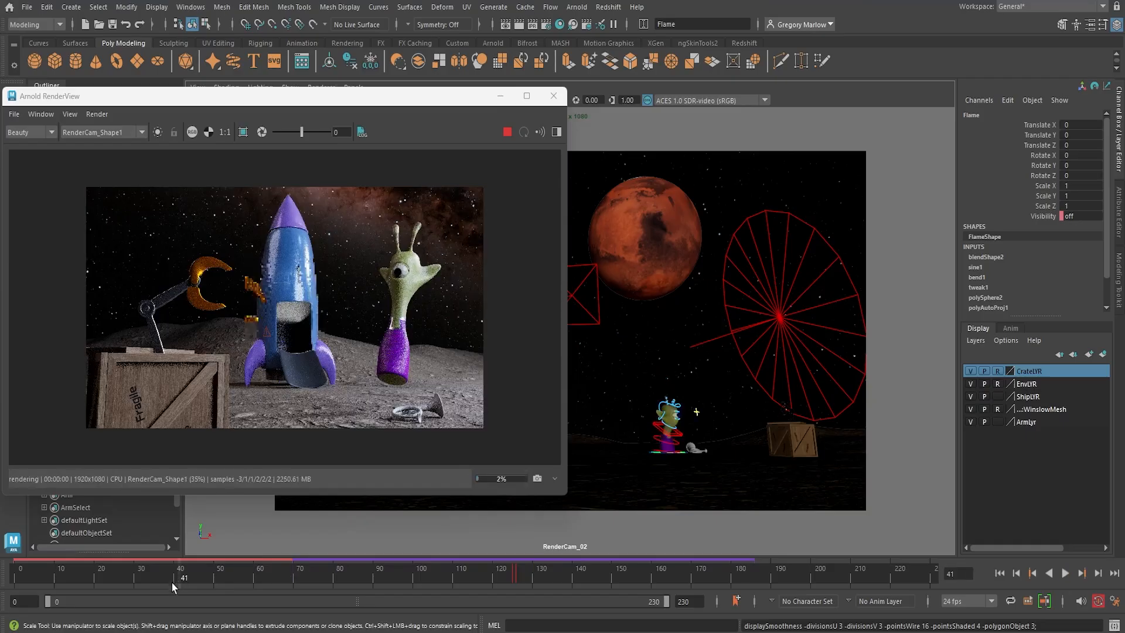
click(77, 579)
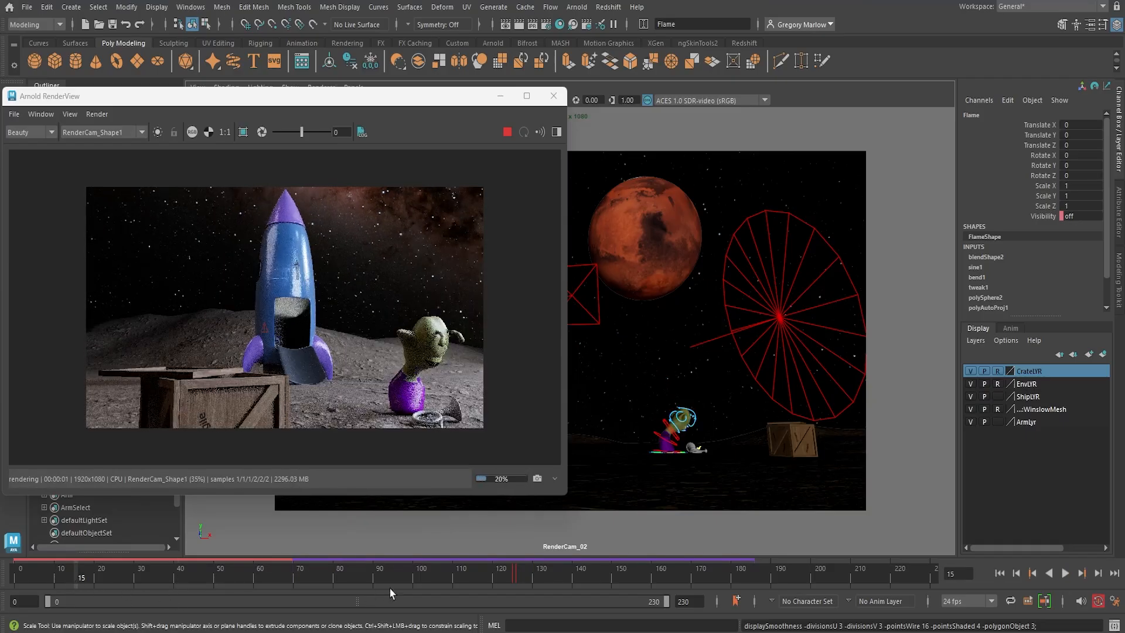
click(720, 579)
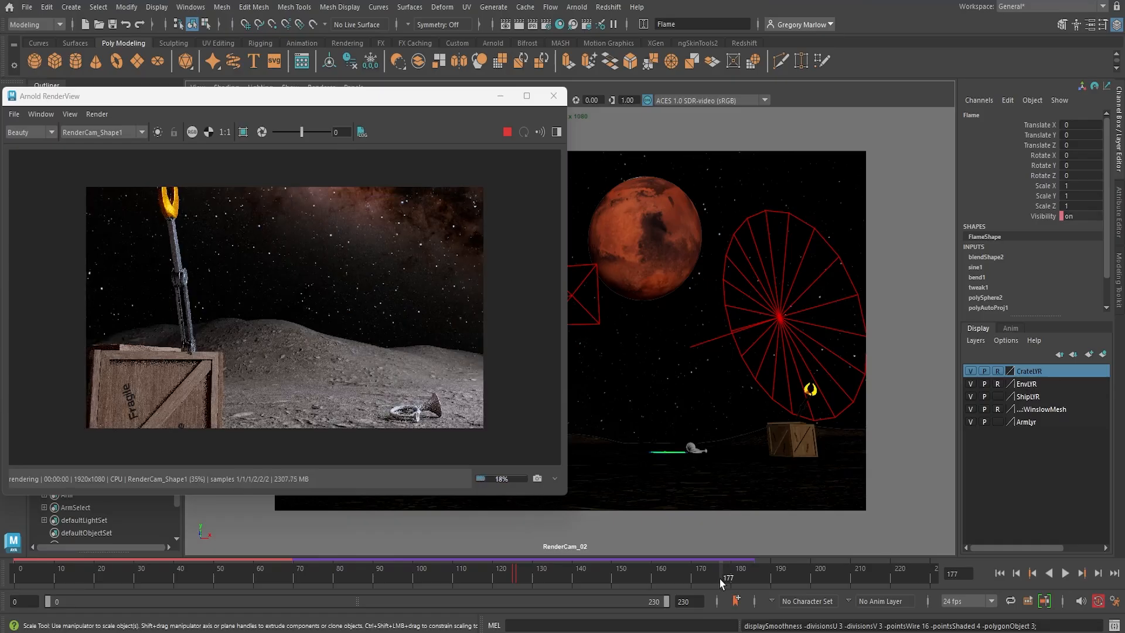
click(762, 579)
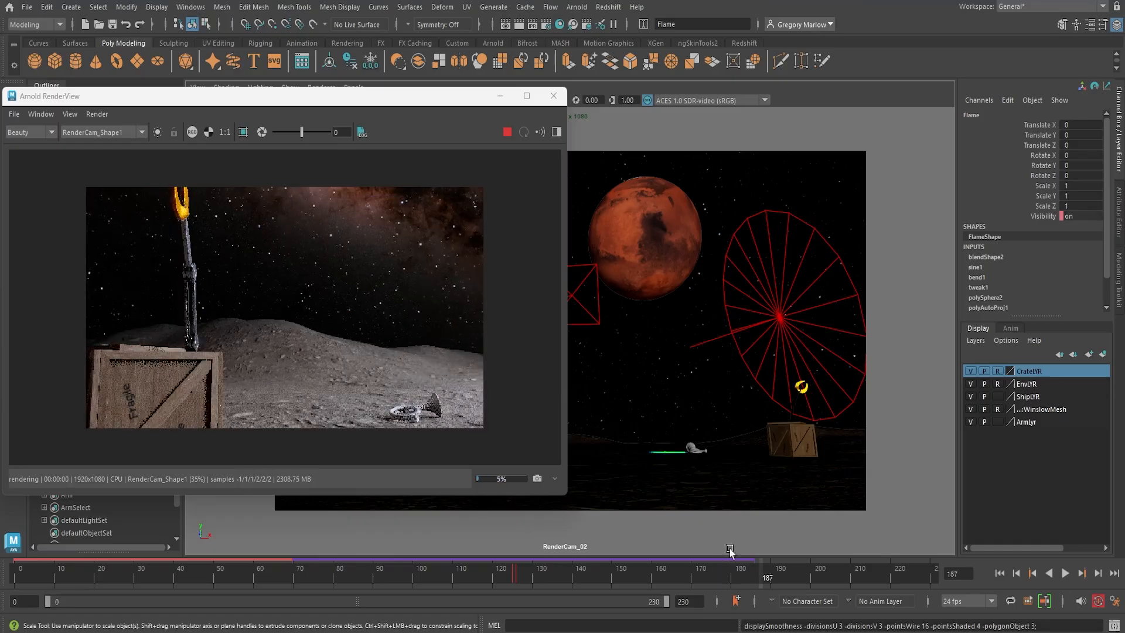
Preview the current frame through RenderCam_Shape2 again and close the Arnold RenderView
click(142, 133)
click(94, 144)
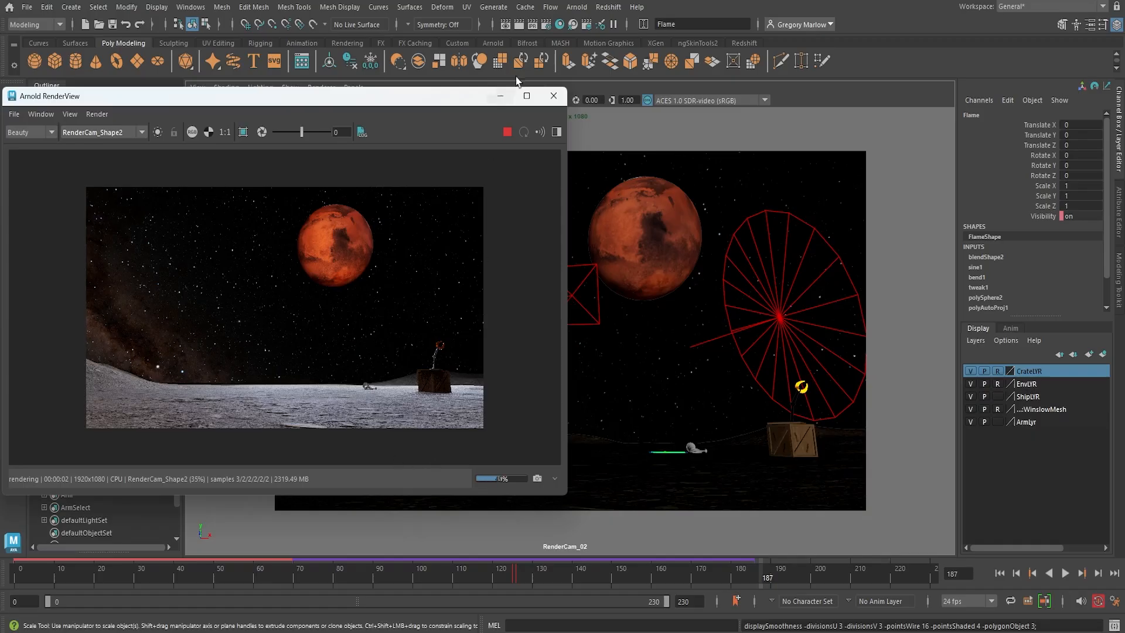
click(554, 96)
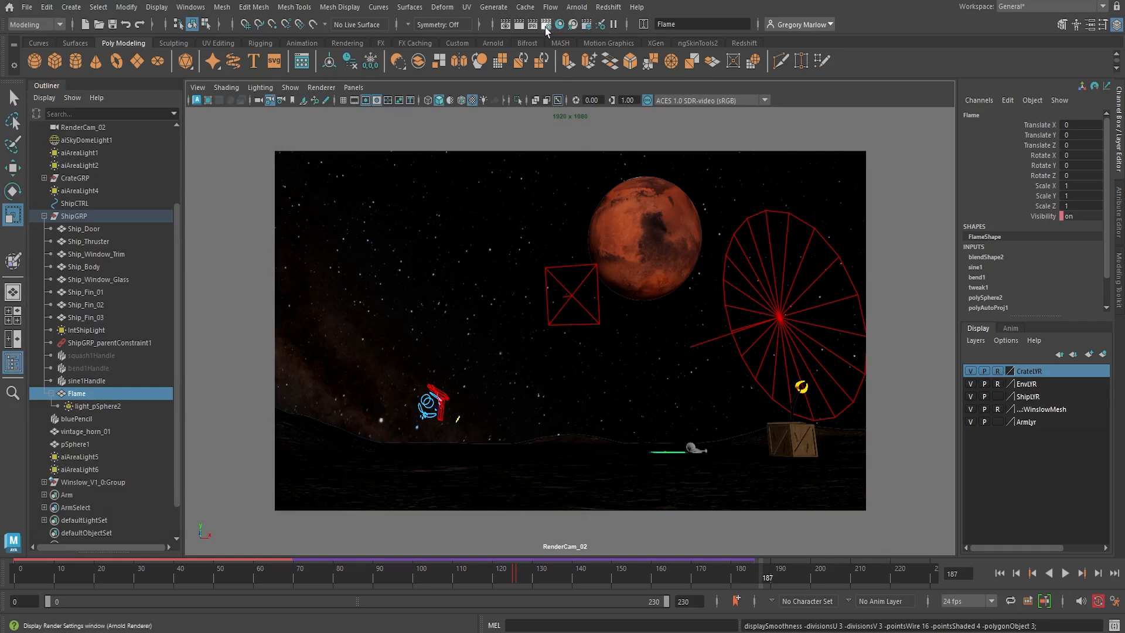
Set the frame/animation extension to name_#.ext in the render settings so an image sequence is output
click(545, 27)
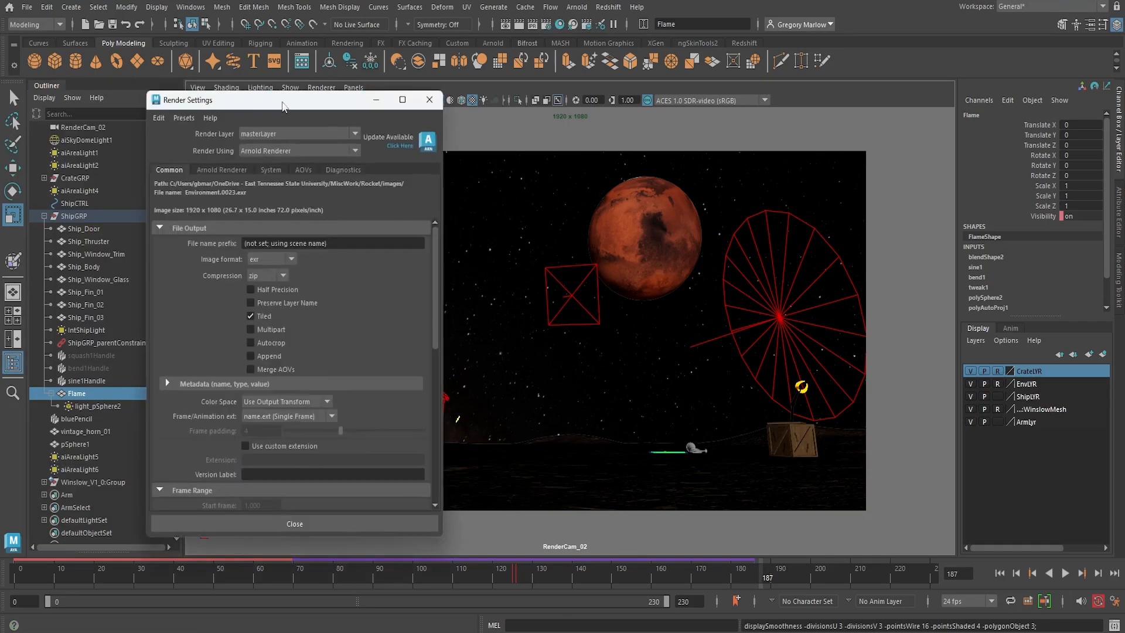
drag(287, 100, 337, 58)
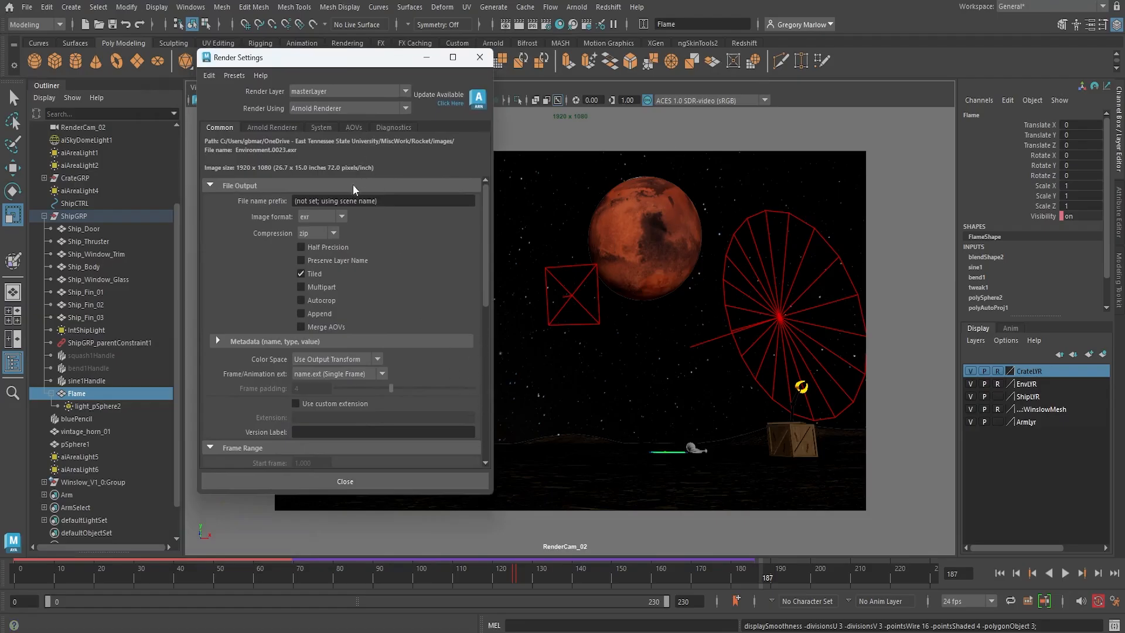
scroll(375, 428, down, 3)
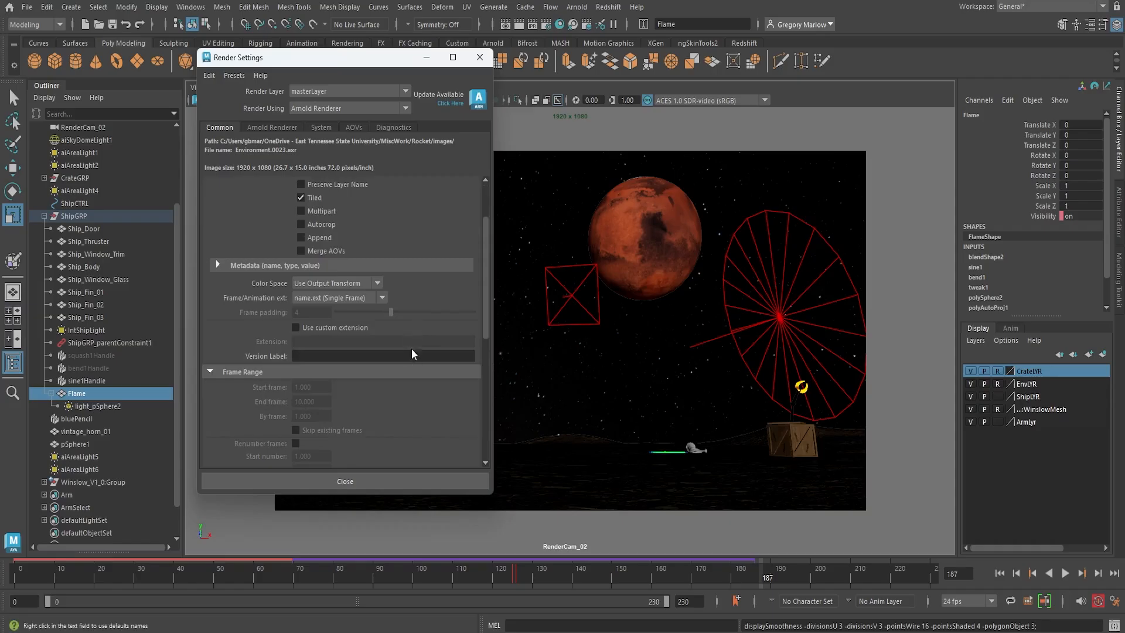
click(382, 299)
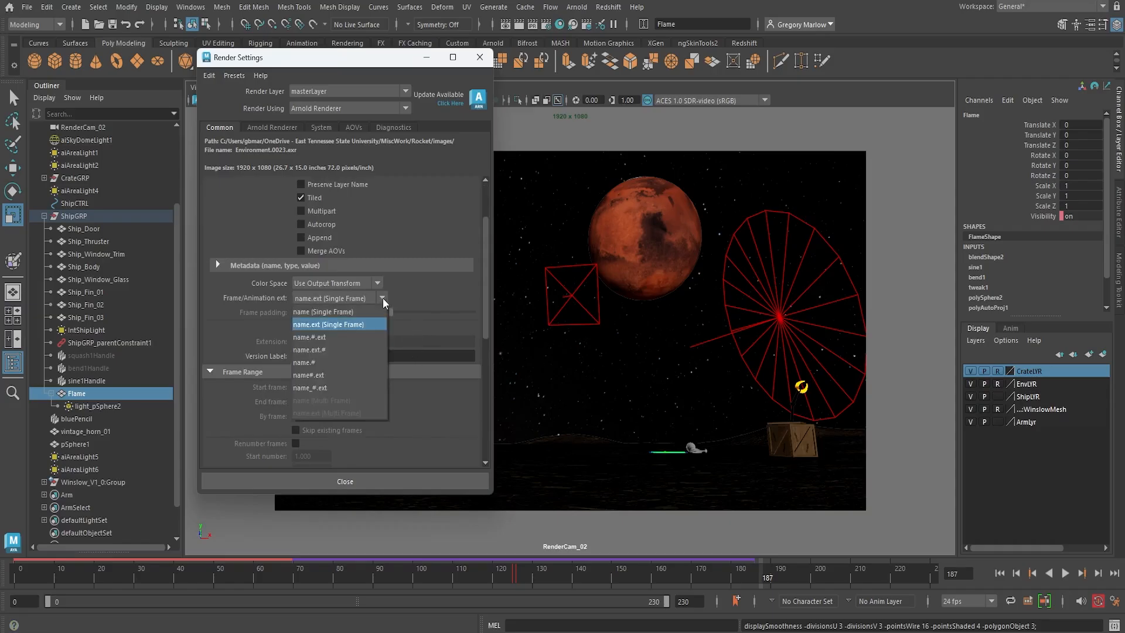
click(320, 389)
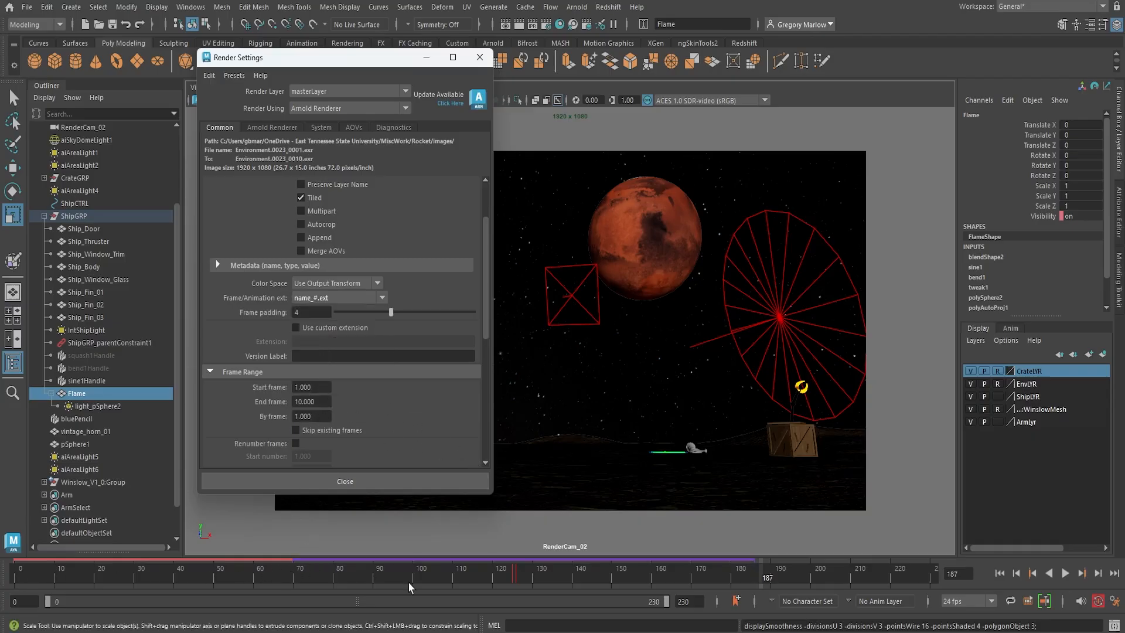
Set the file name prefix of the render output to ShotOne
scroll(346, 373, up, 3)
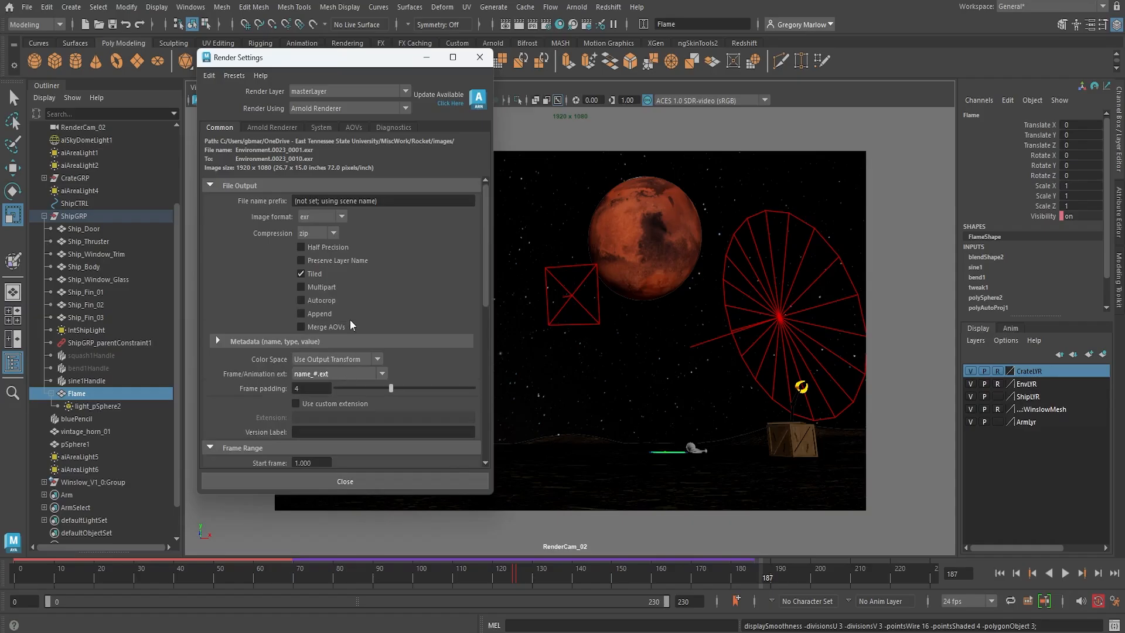
triple_click(370, 200)
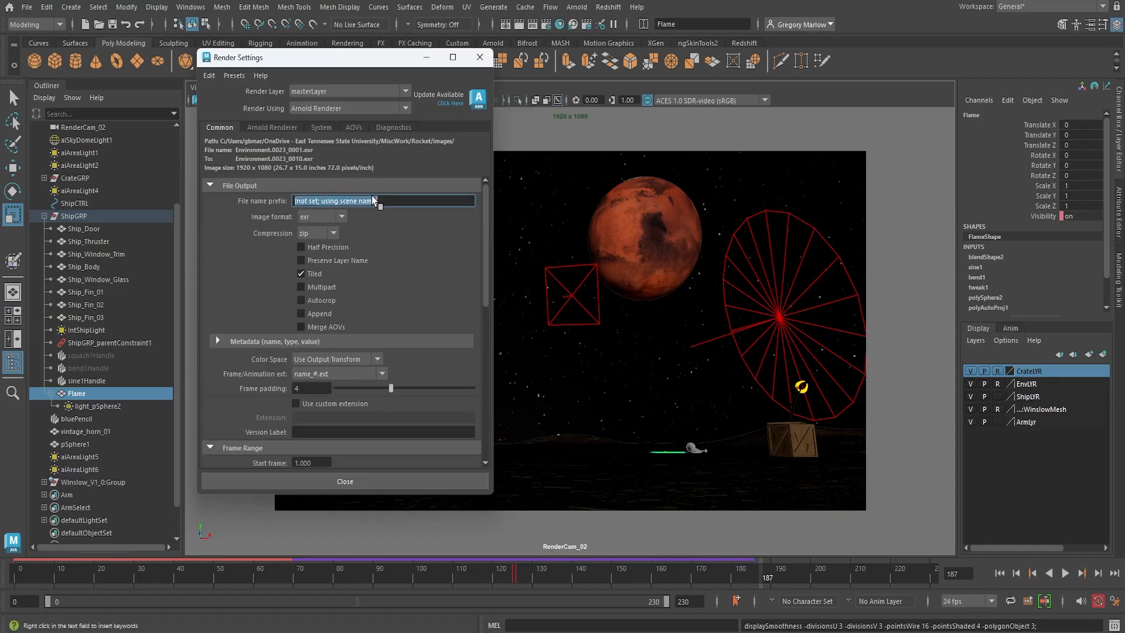
text(ShotOne)
text(1)
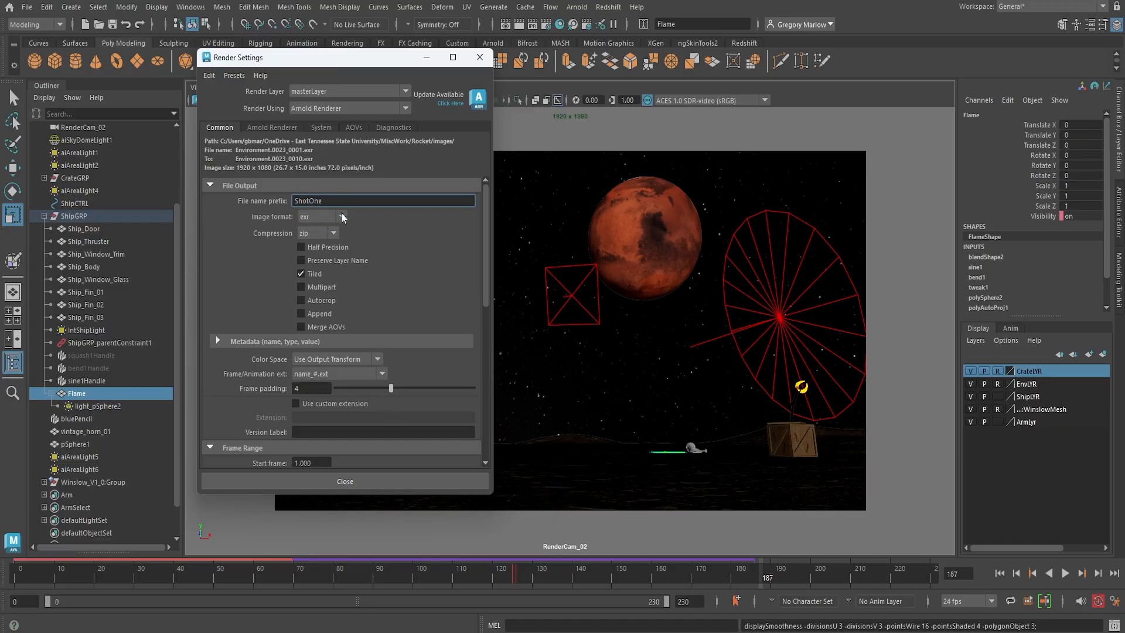
Set the render frame range to start at frame 0 and end at frame 69
scroll(379, 327, down, 2)
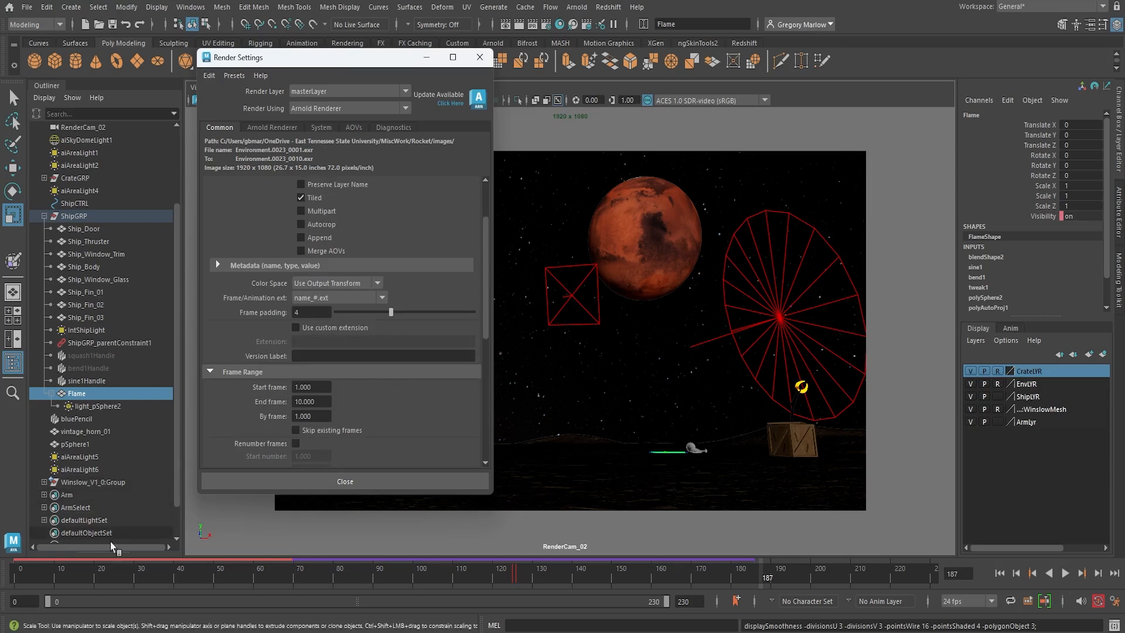
click(306, 386)
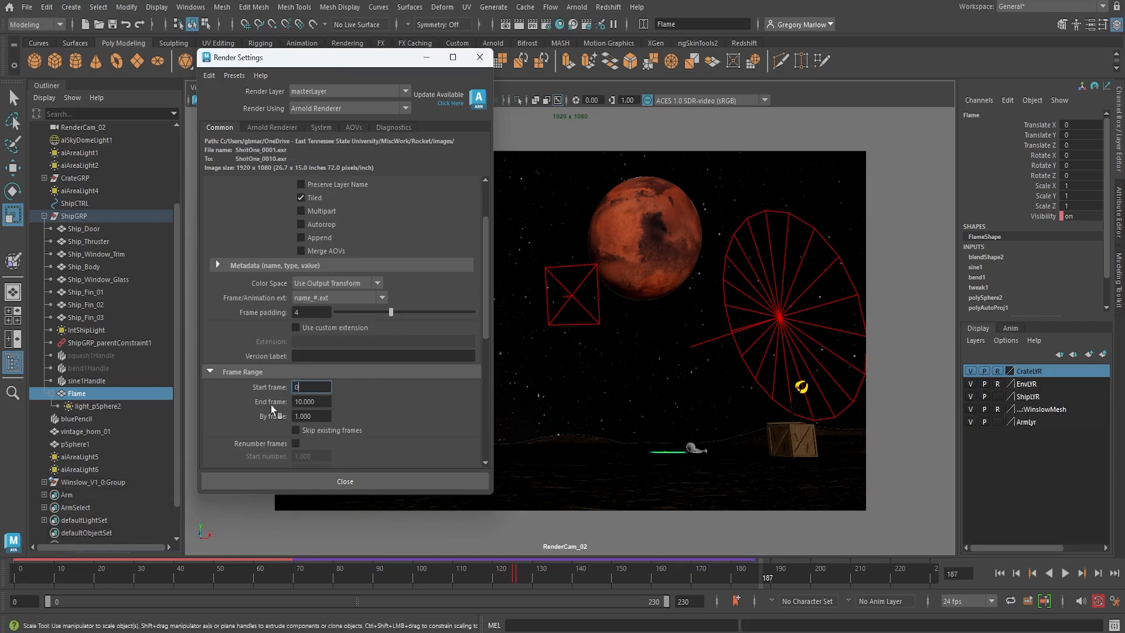
click(317, 403)
text(69)
click(326, 417)
Set the renderable camera to RenderCam_01 in place of the perspective camera
scroll(446, 411, down, 3)
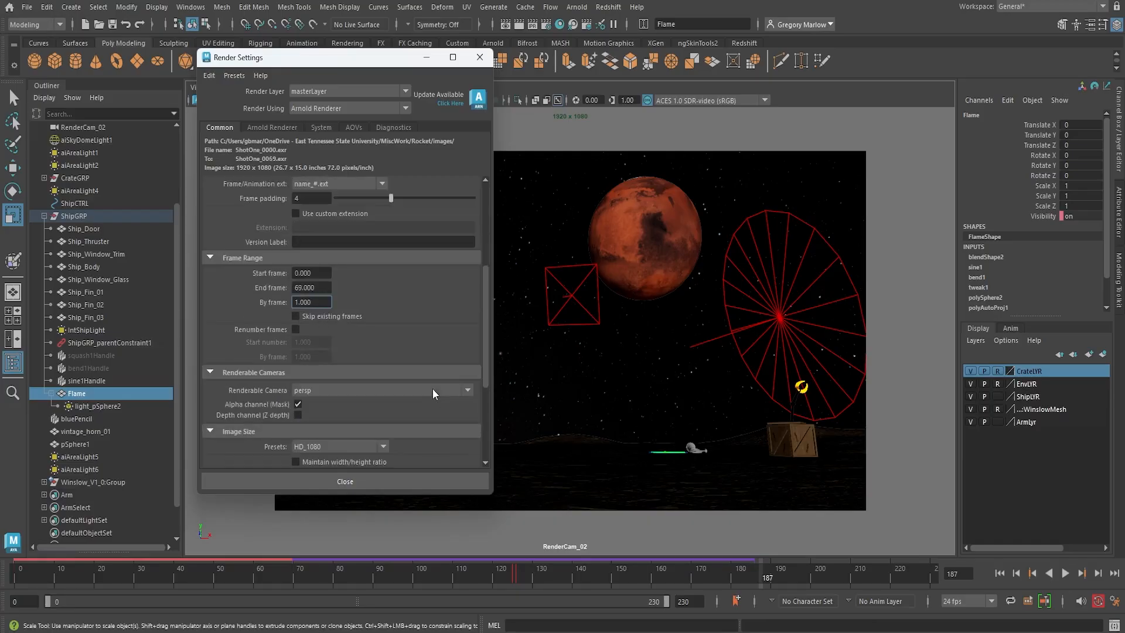
scroll(369, 380, up, 2)
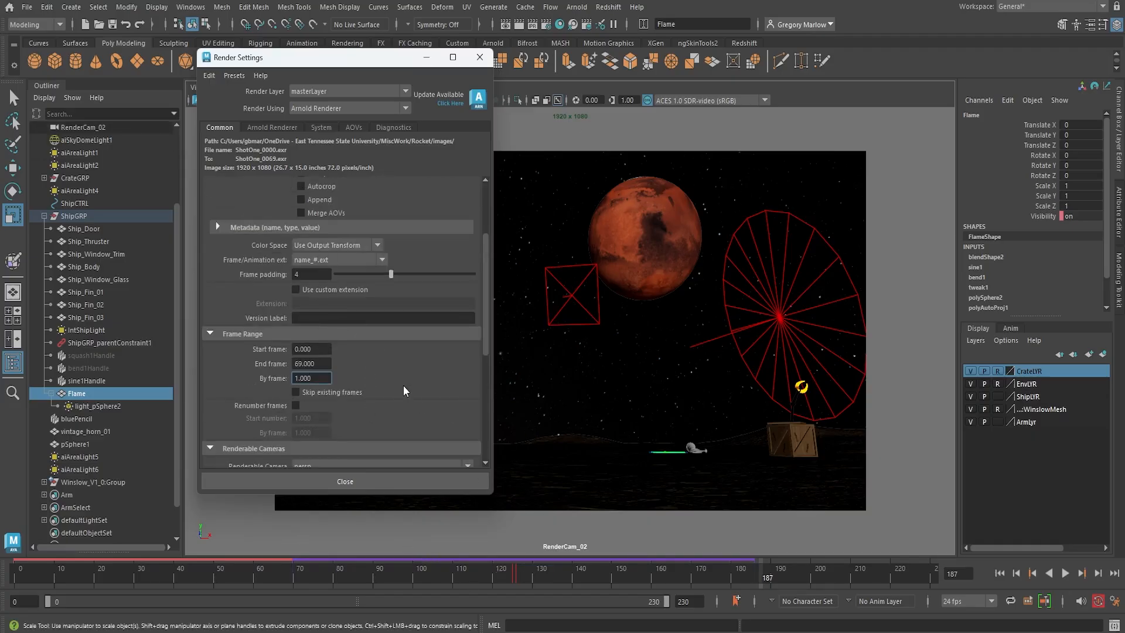
scroll(403, 385, down, 2)
click(465, 392)
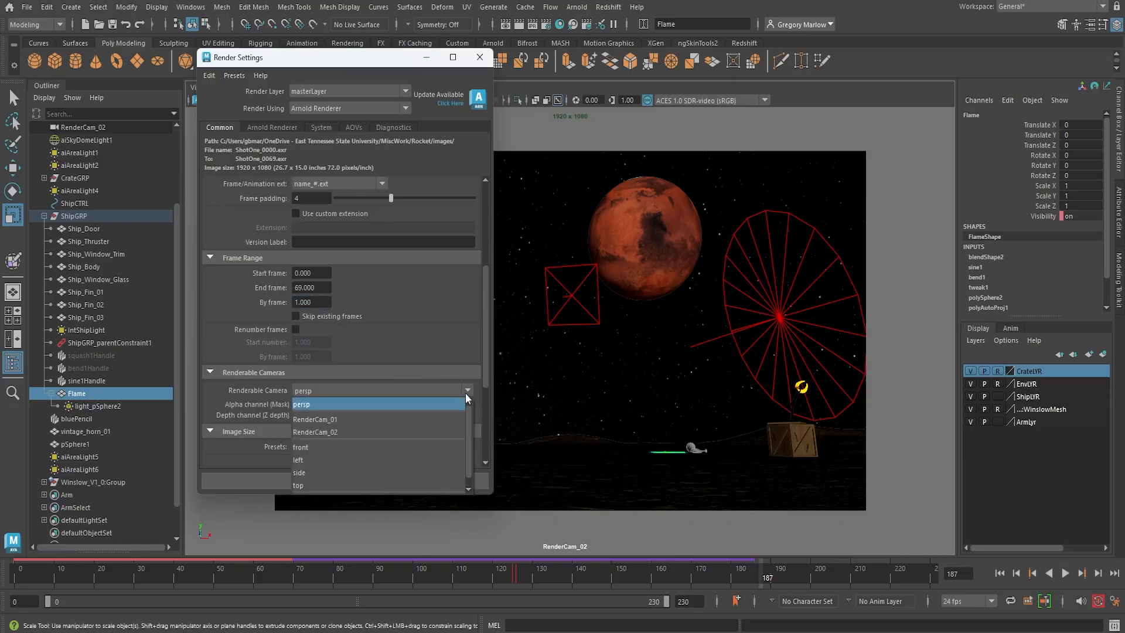
click(380, 419)
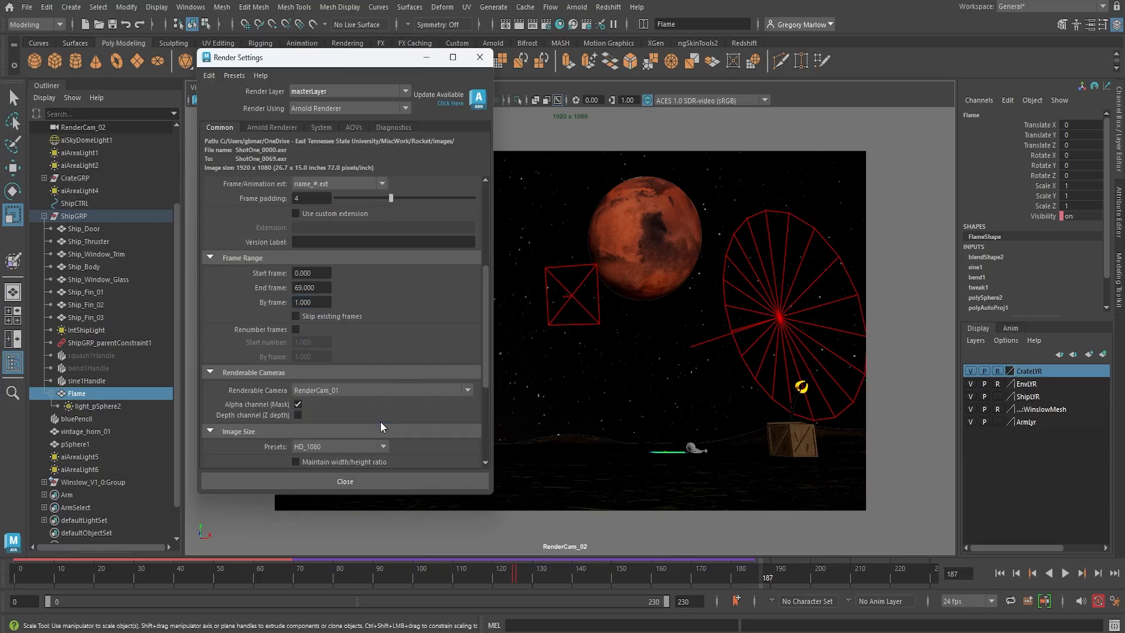
Check the image size, close the render settings and save the scene as a new incremental version
scroll(413, 327, down, 3)
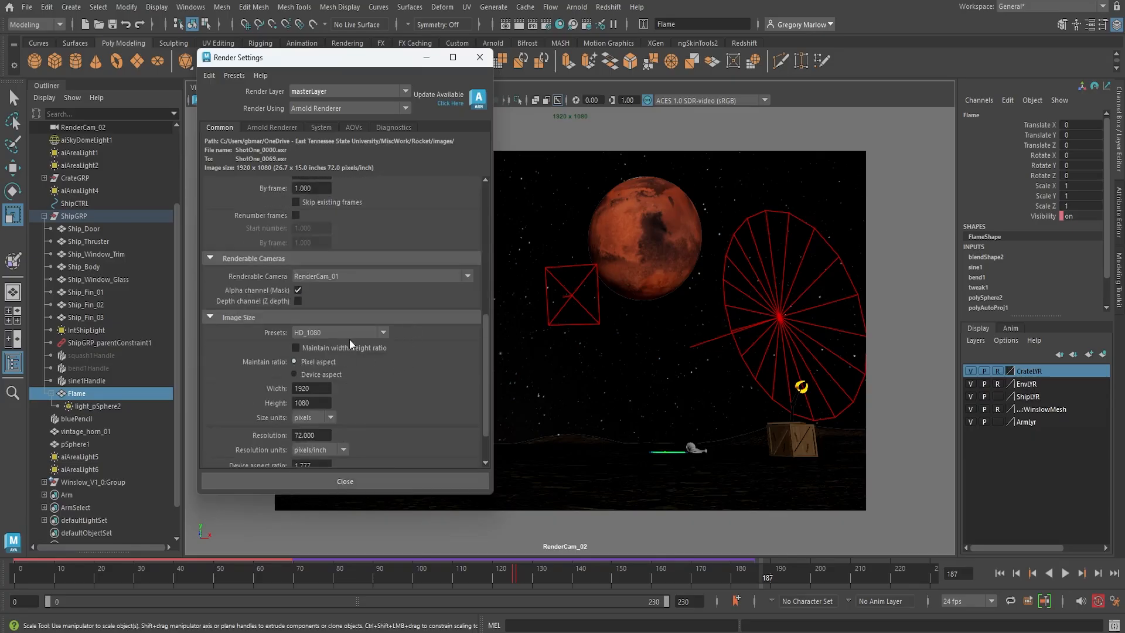
scroll(401, 376, up, 8)
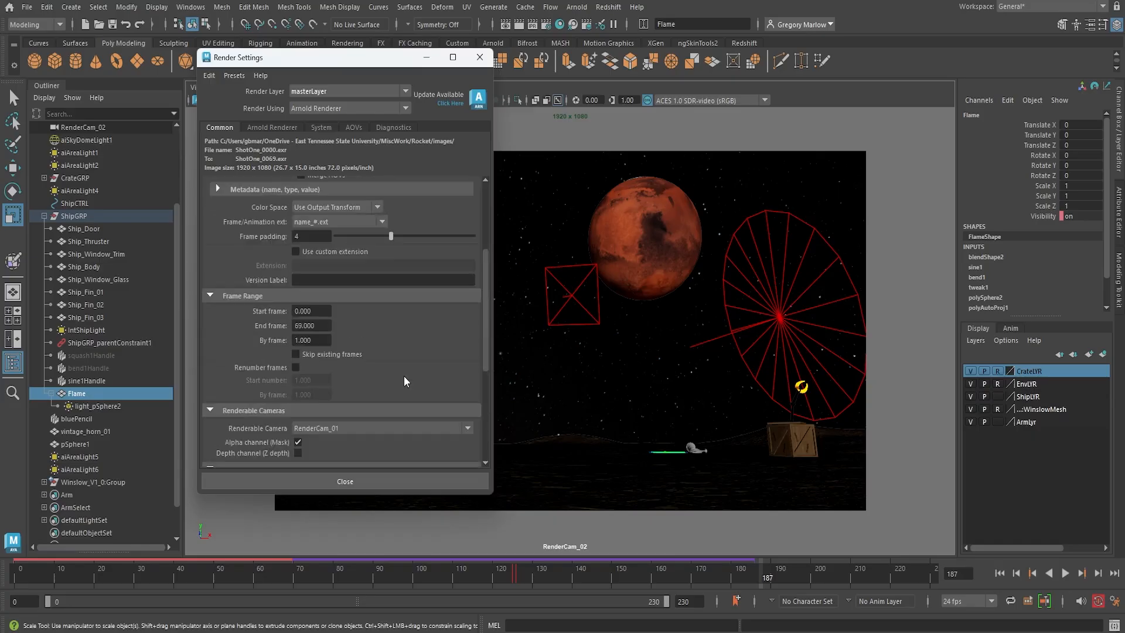
click(482, 61)
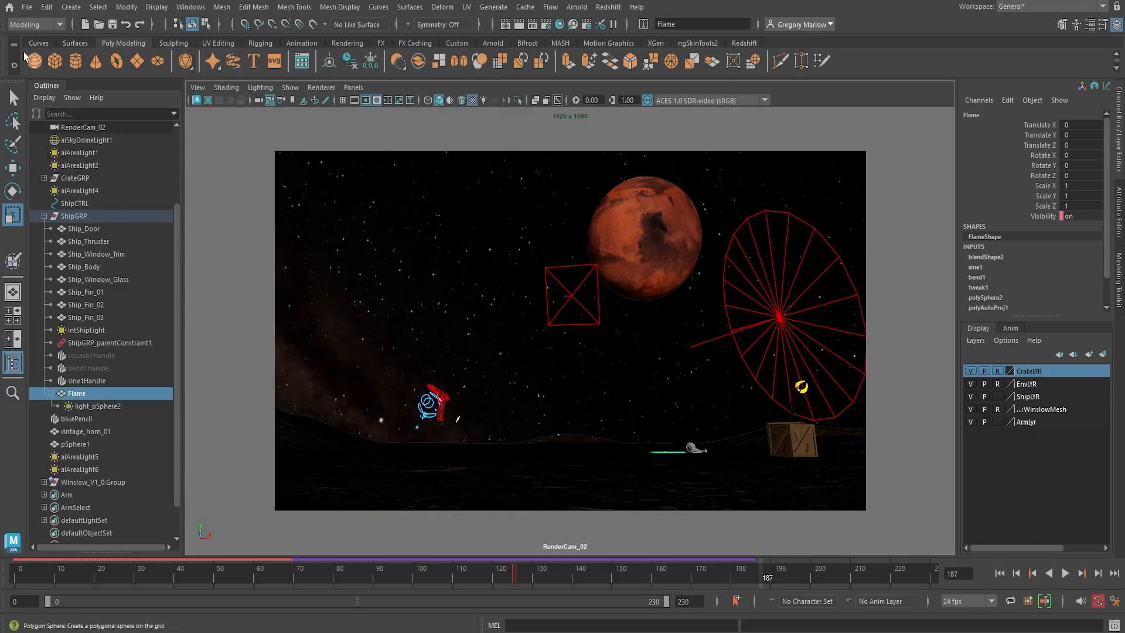
click(27, 7)
click(59, 87)
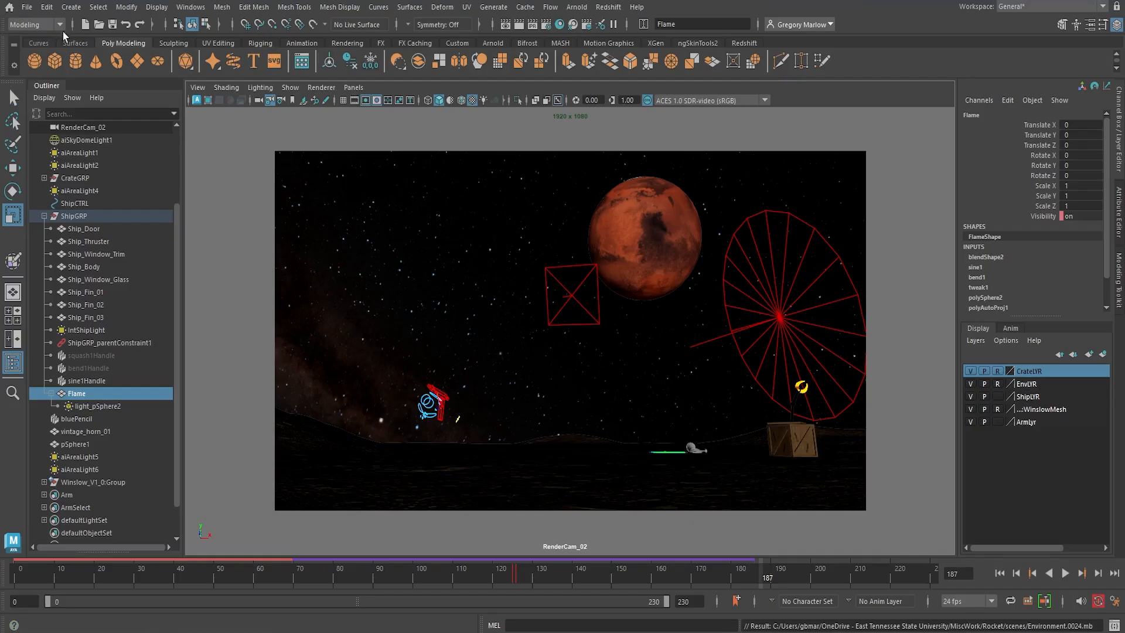
Switch to the Rendering menu set, open the Render Sequence options and set the current camera to RenderCam_01
click(61, 27)
click(24, 89)
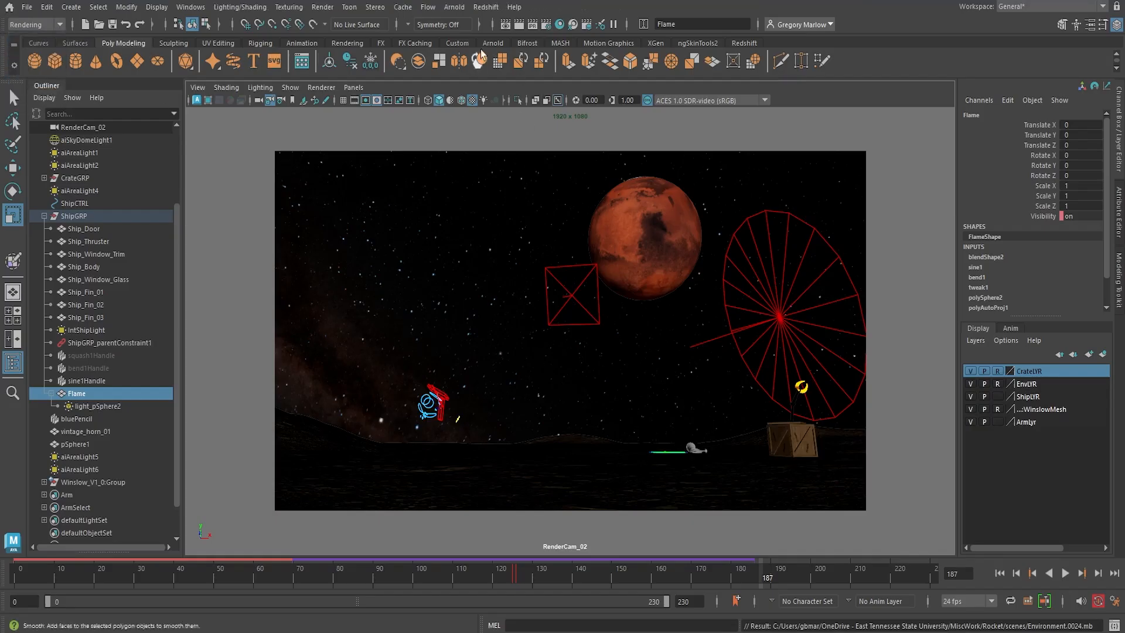
click(326, 9)
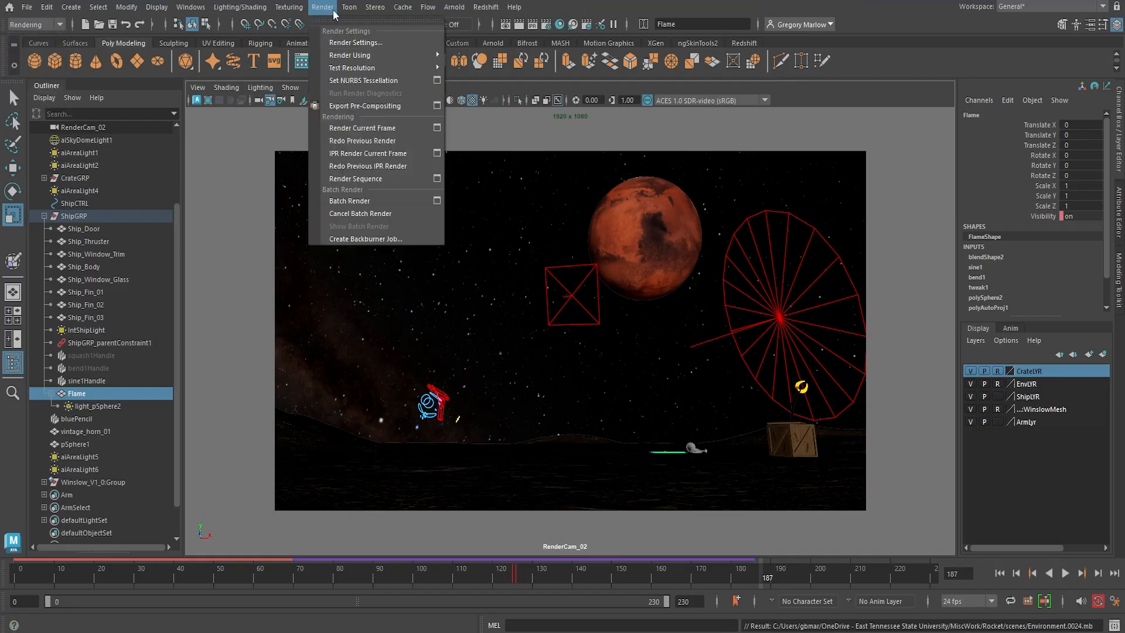
mouse_move(349, 7)
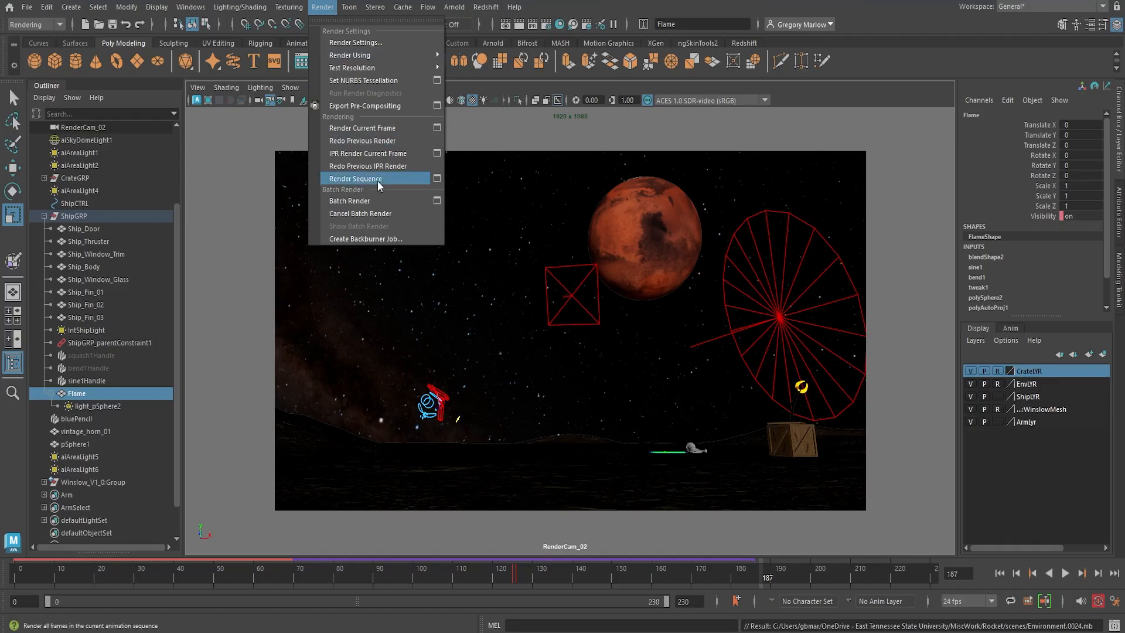
click(434, 179)
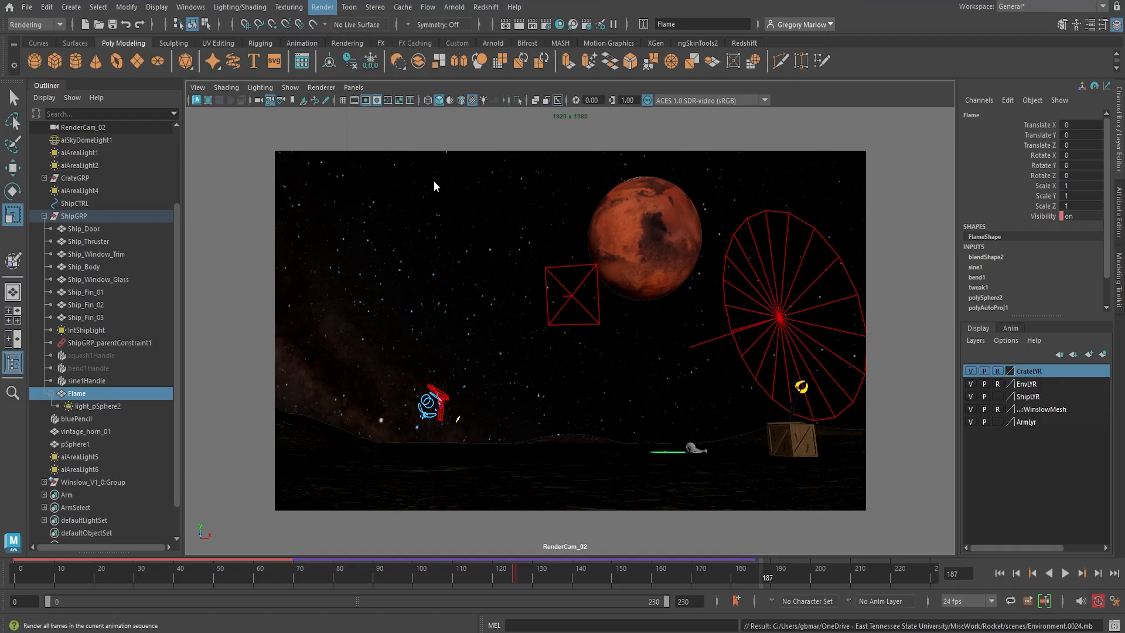
click(562, 252)
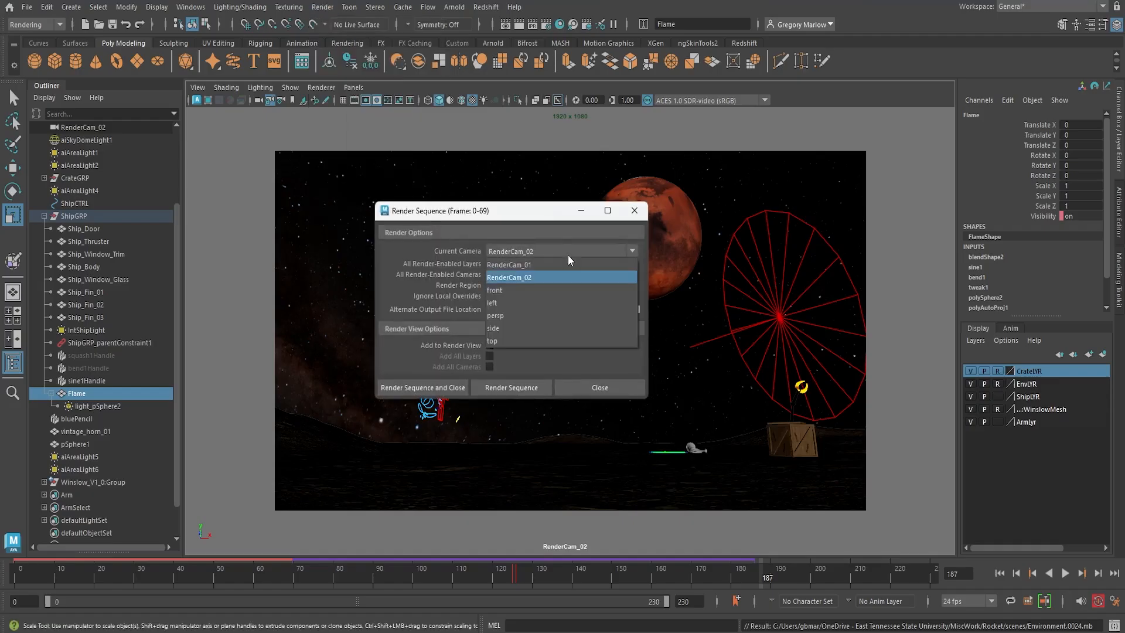
click(531, 263)
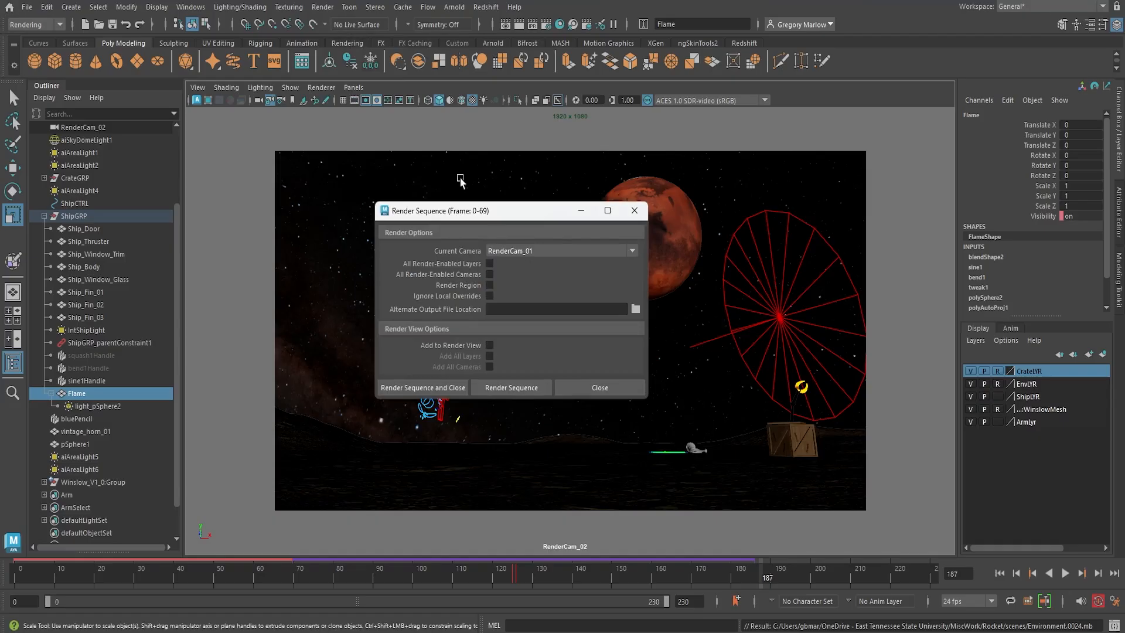
Check the output path, frame range and renderable camera in the render settings, and close both render windows without rendering
click(533, 26)
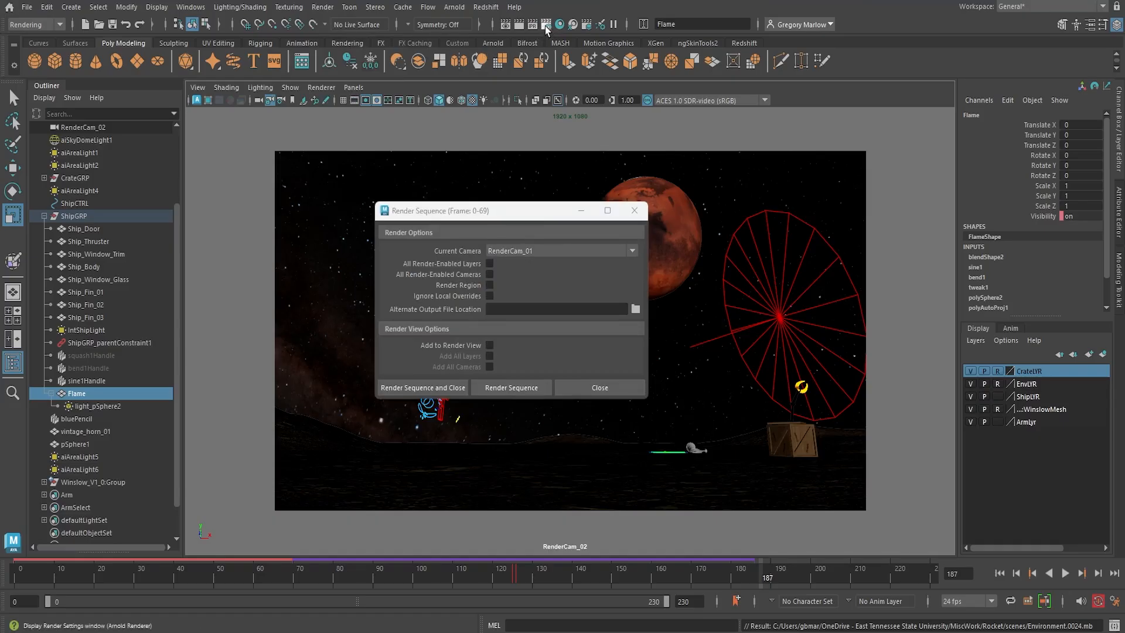
click(545, 25)
scroll(429, 387, down, 5)
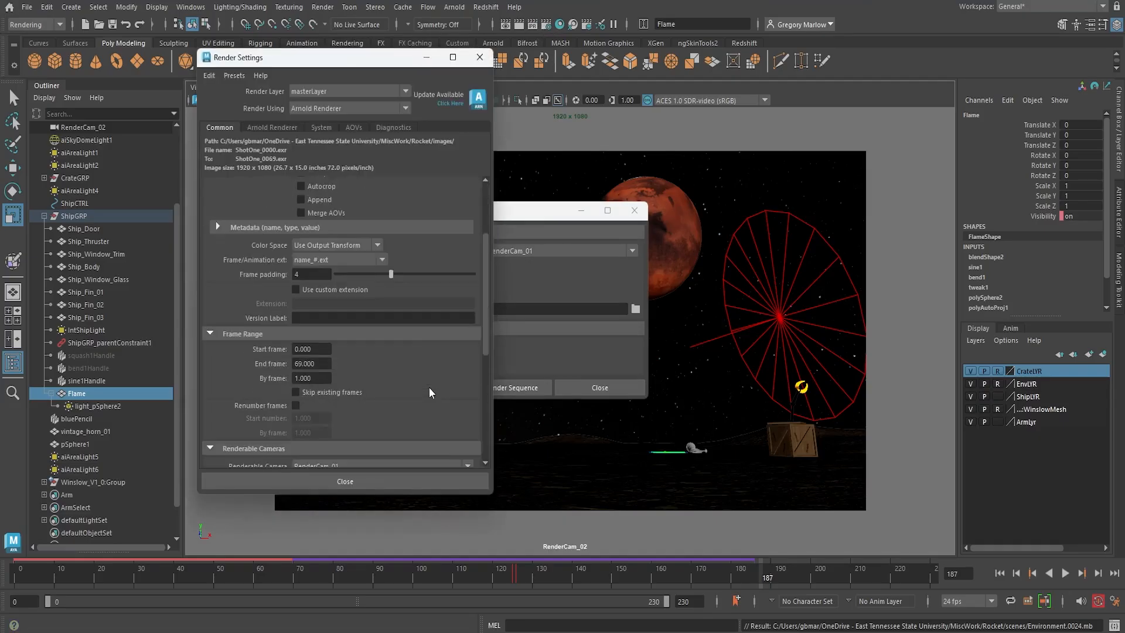
click(498, 245)
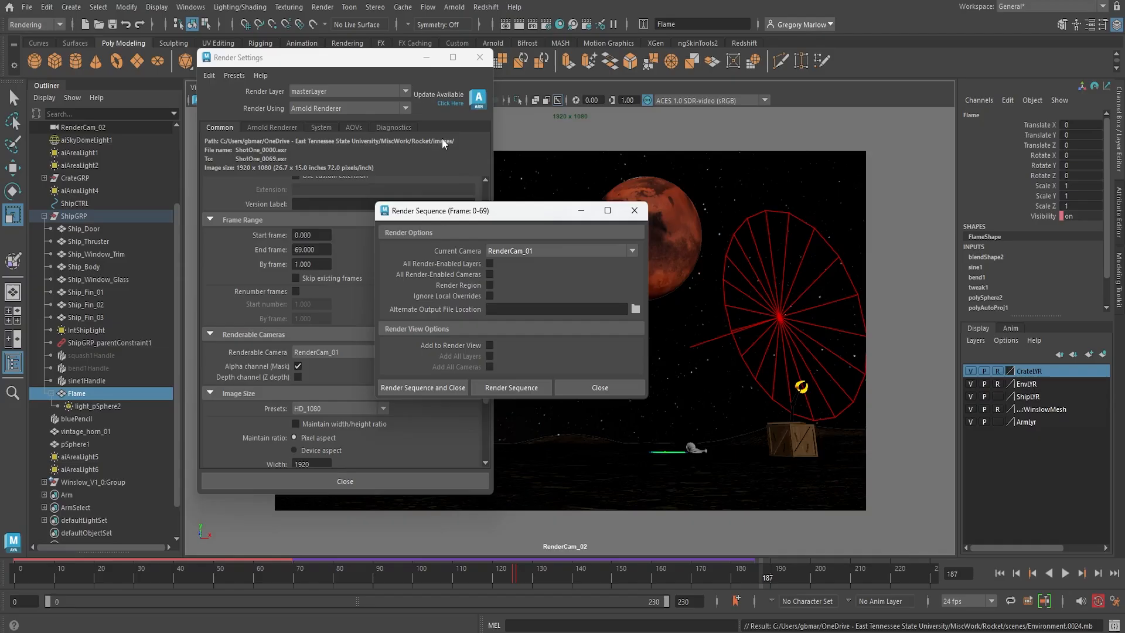
click(622, 388)
click(480, 56)
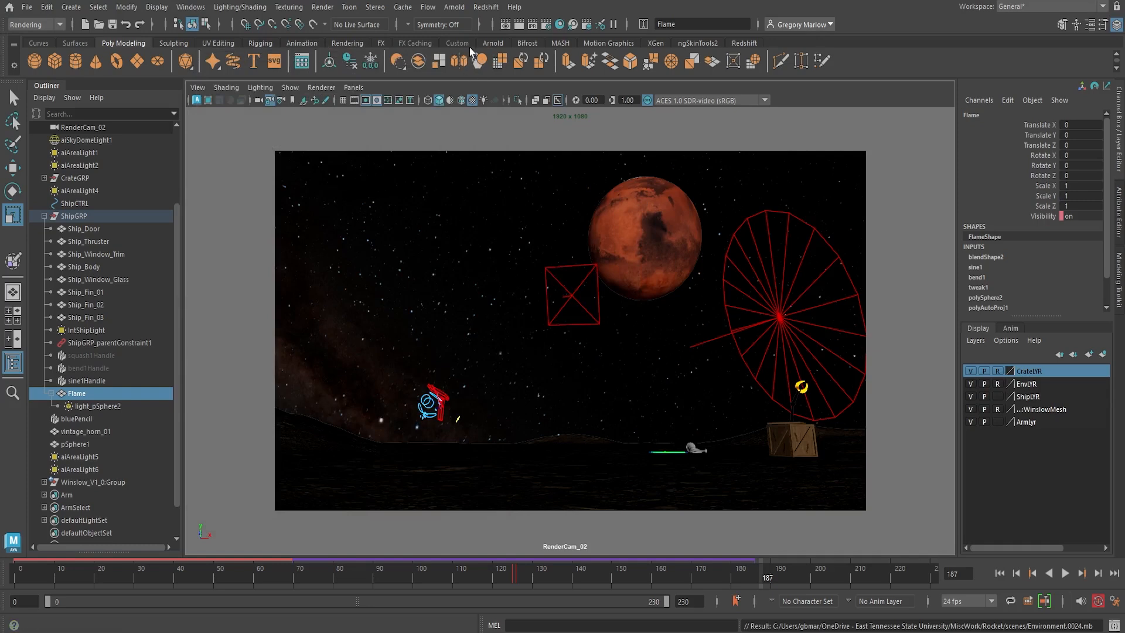
Open the Redshift Render View and widen it so the whole RenderCam_02 image fits inside
click(485, 8)
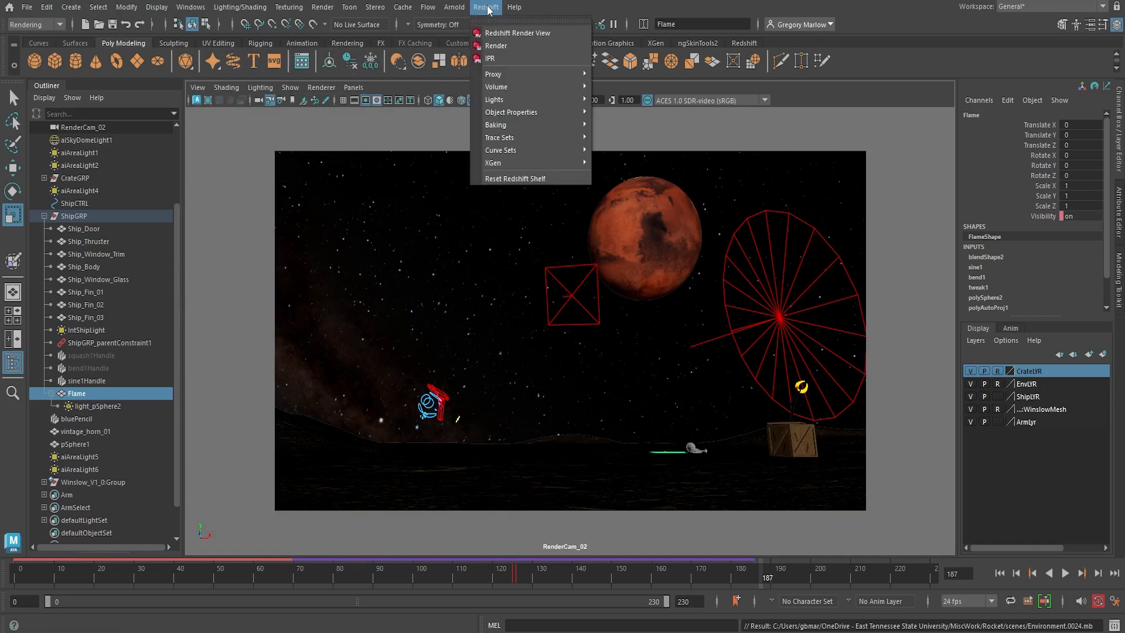
click(768, 134)
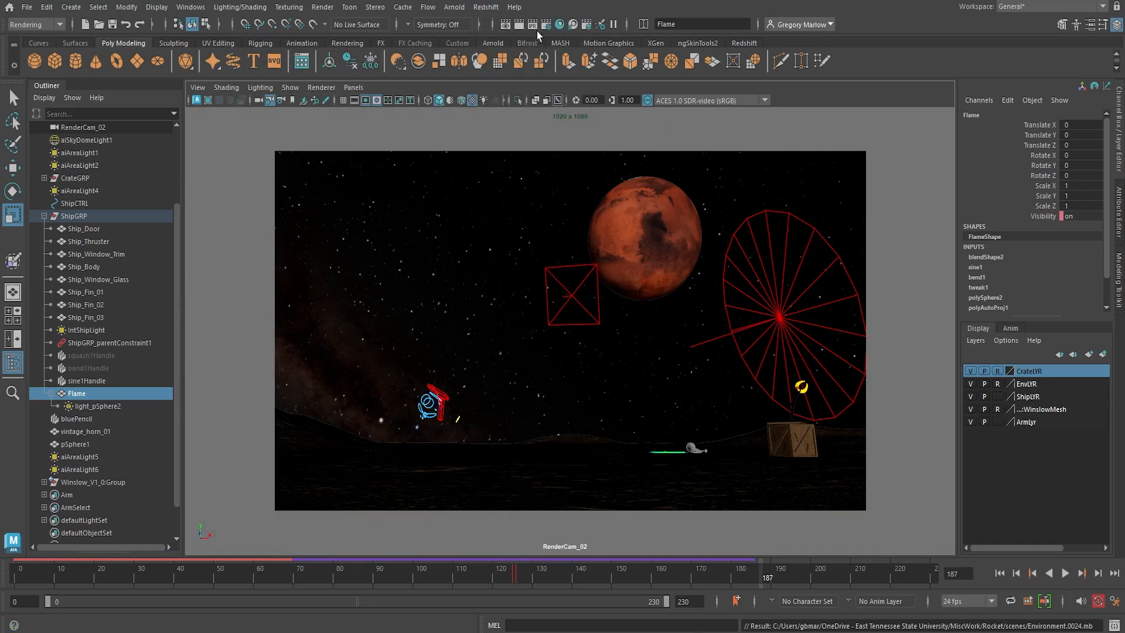
click(486, 8)
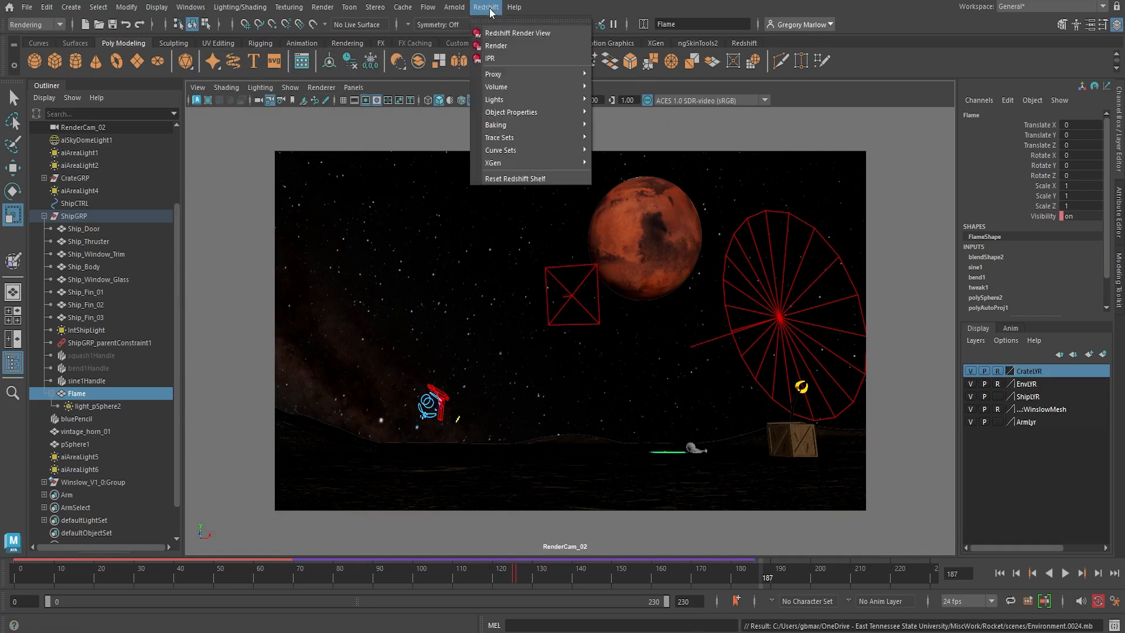
click(526, 33)
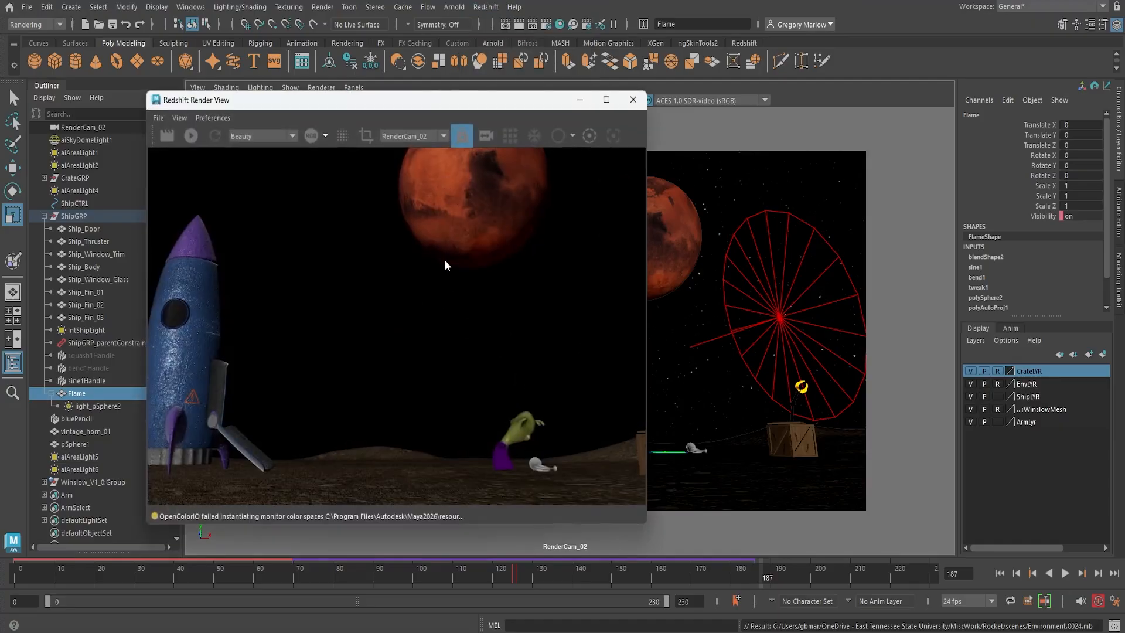
drag(647, 144, 968, 146)
scroll(591, 329, down, 2)
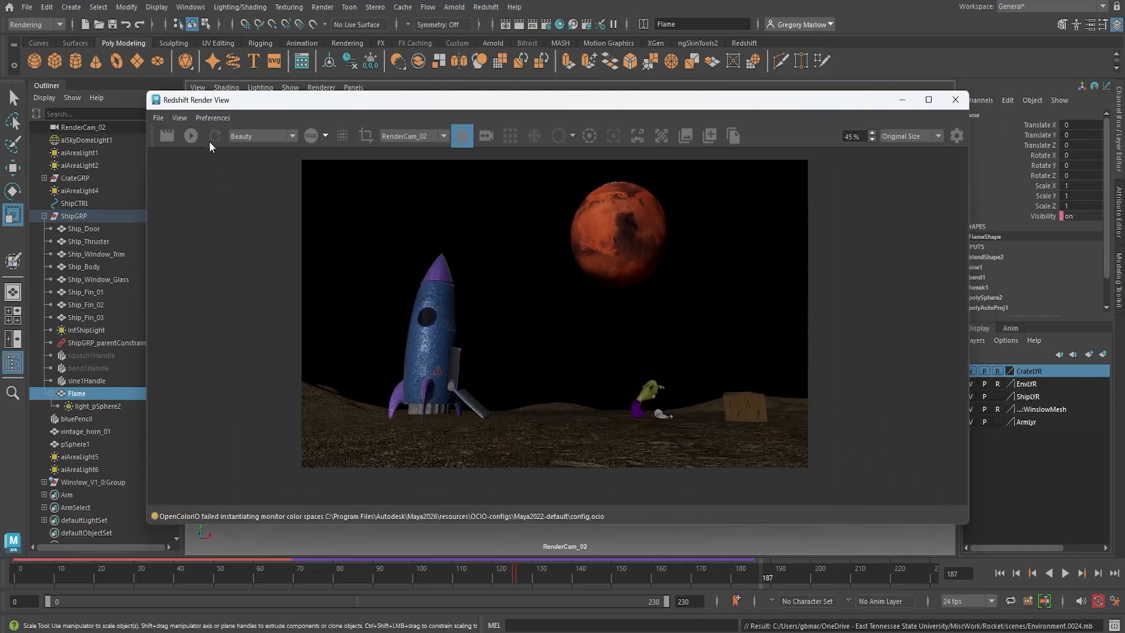
Run and stop a Redshift IPR preview, render the current frame at full quality, and close the render view
click(195, 140)
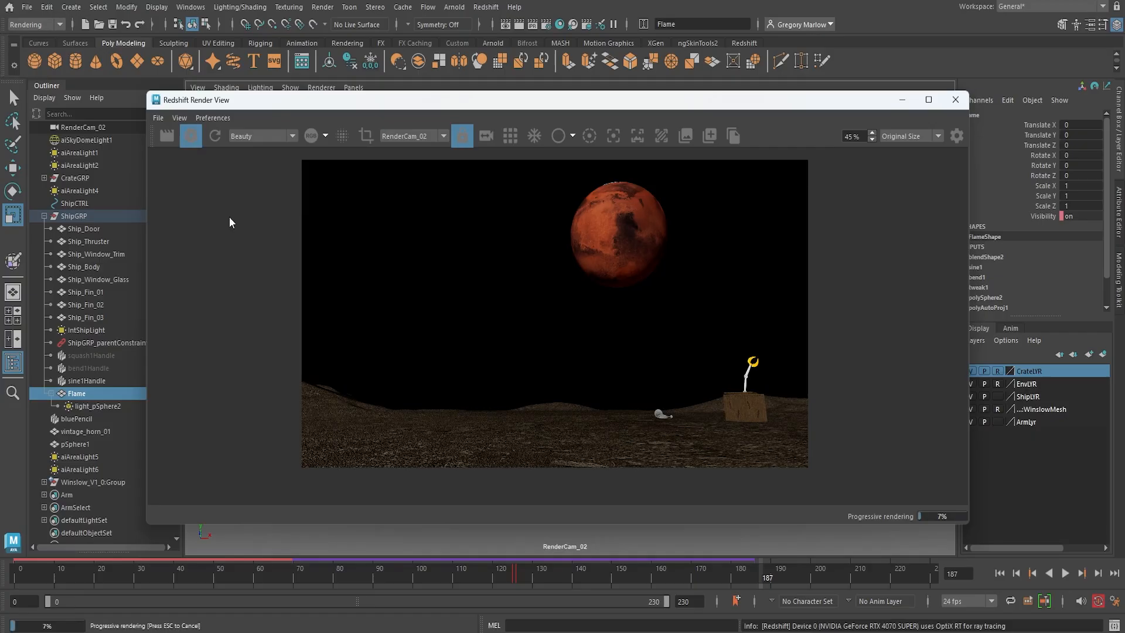
click(192, 136)
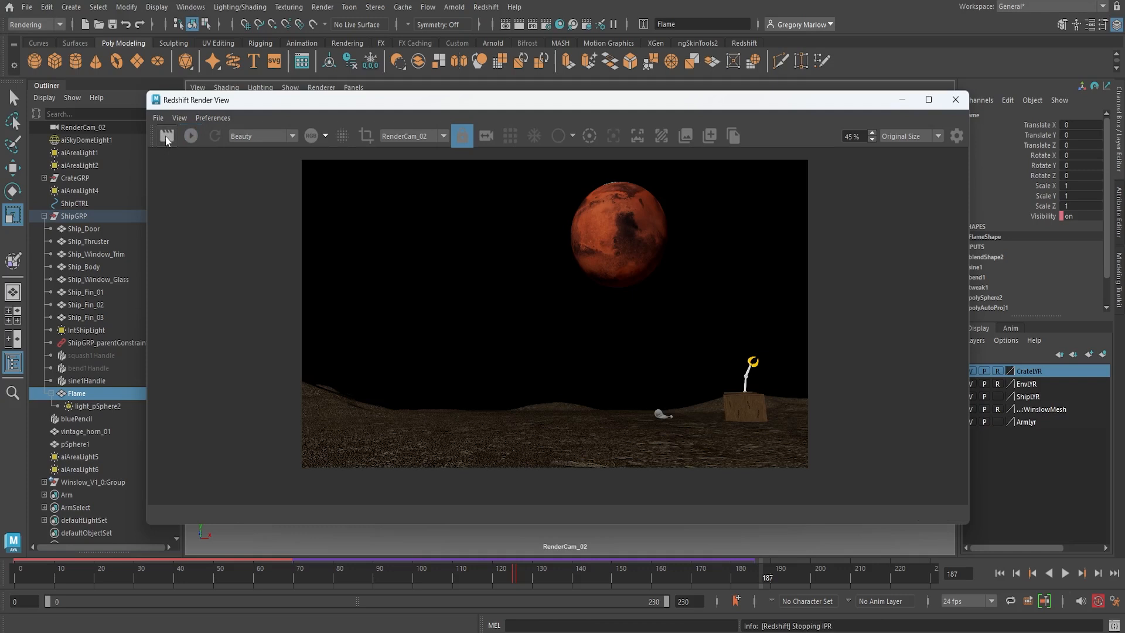
click(167, 137)
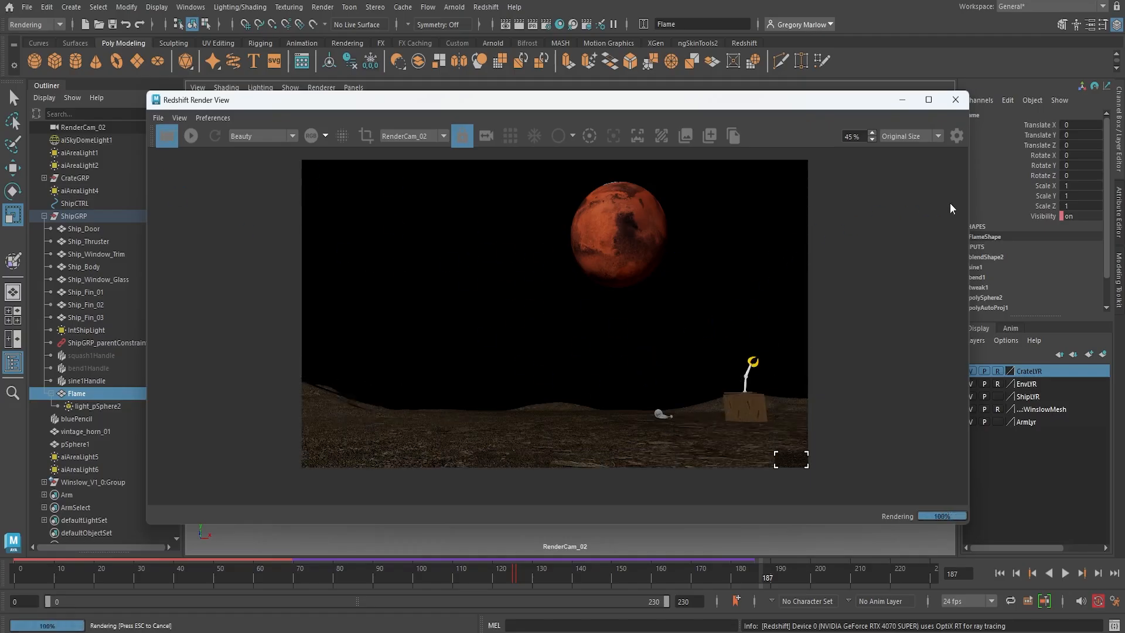
click(956, 100)
Set the scene's renderer to Redshift in the render settings, briefly switching back to Arnold to compare the options
click(547, 26)
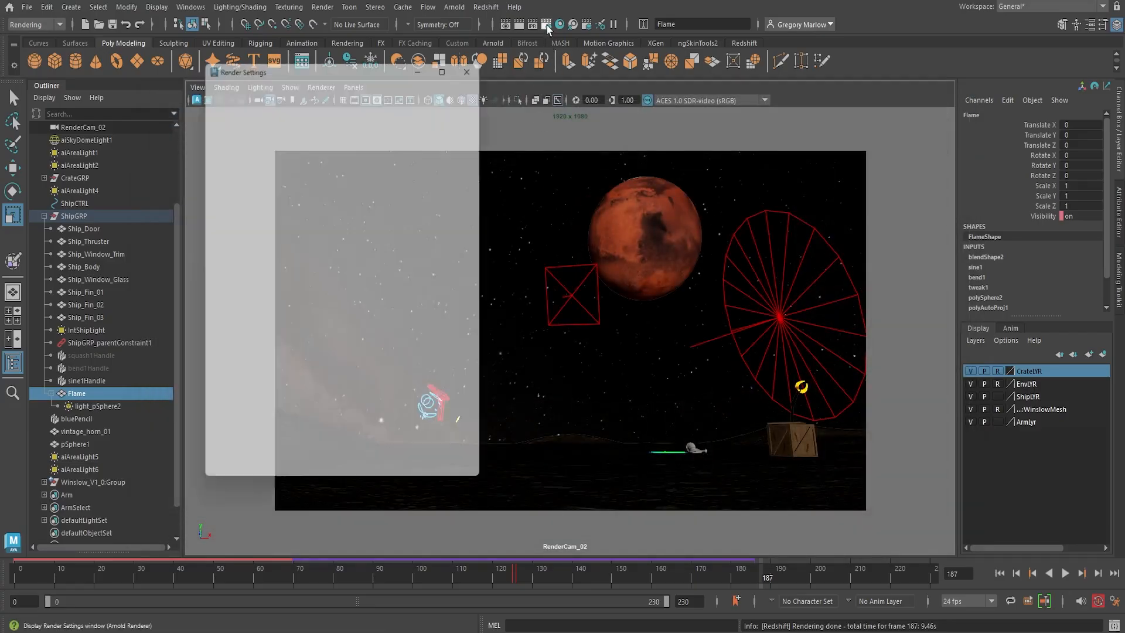
click(354, 108)
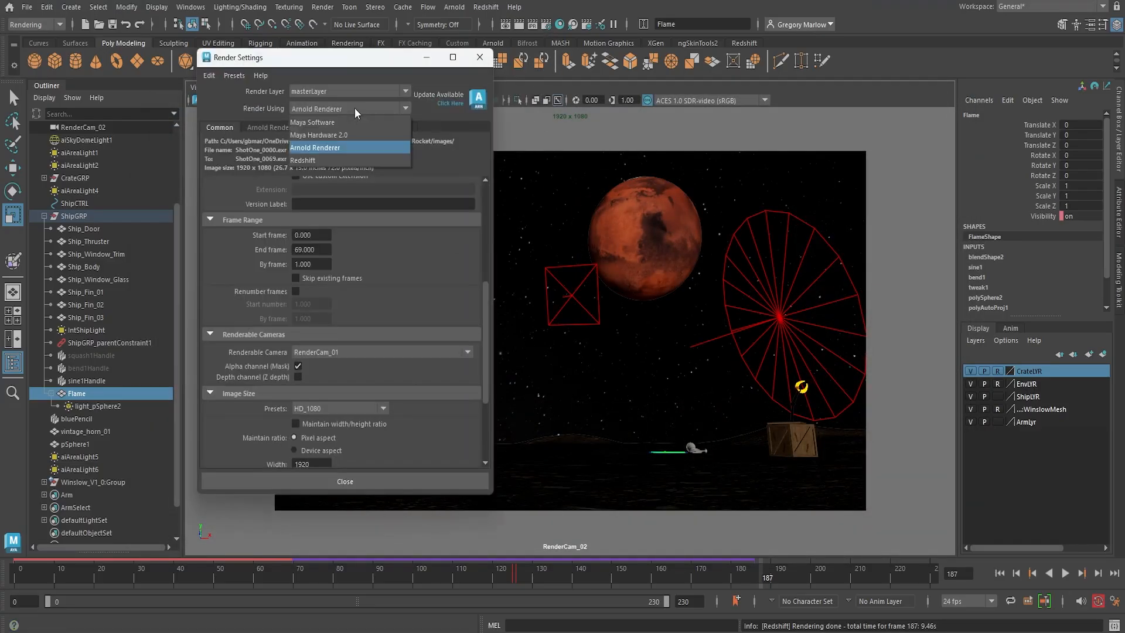
click(322, 161)
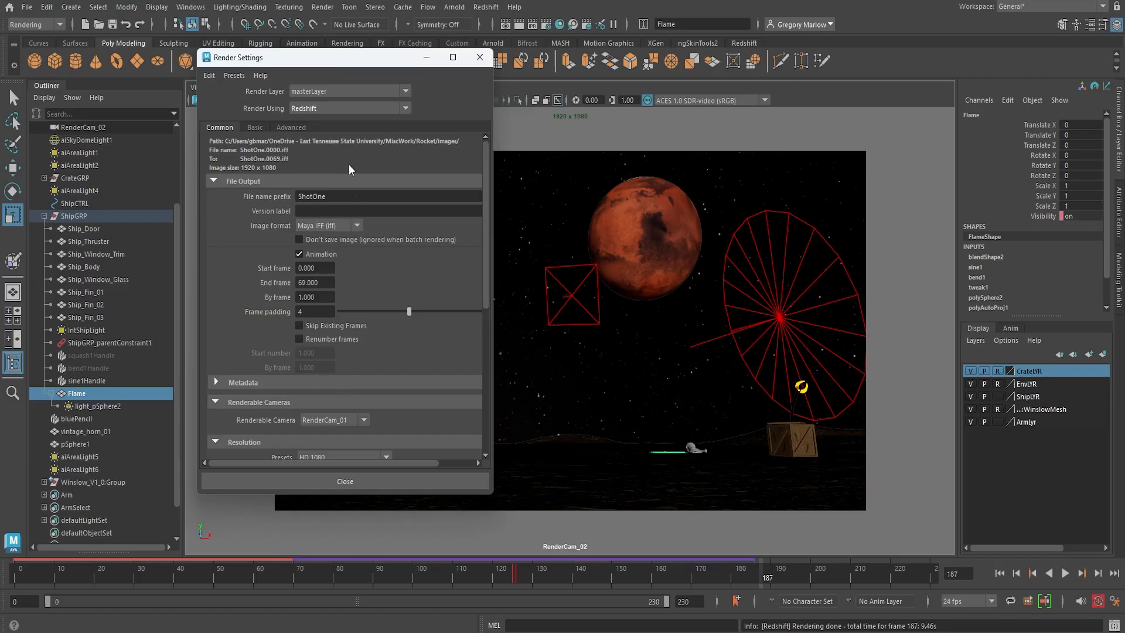
click(353, 108)
click(329, 148)
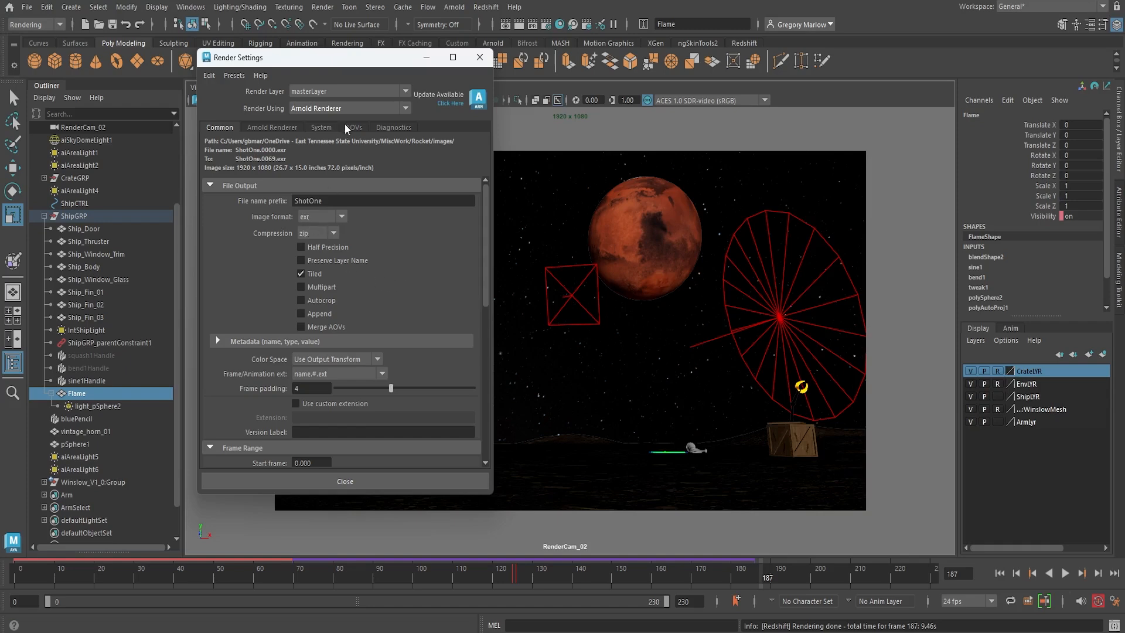
click(385, 107)
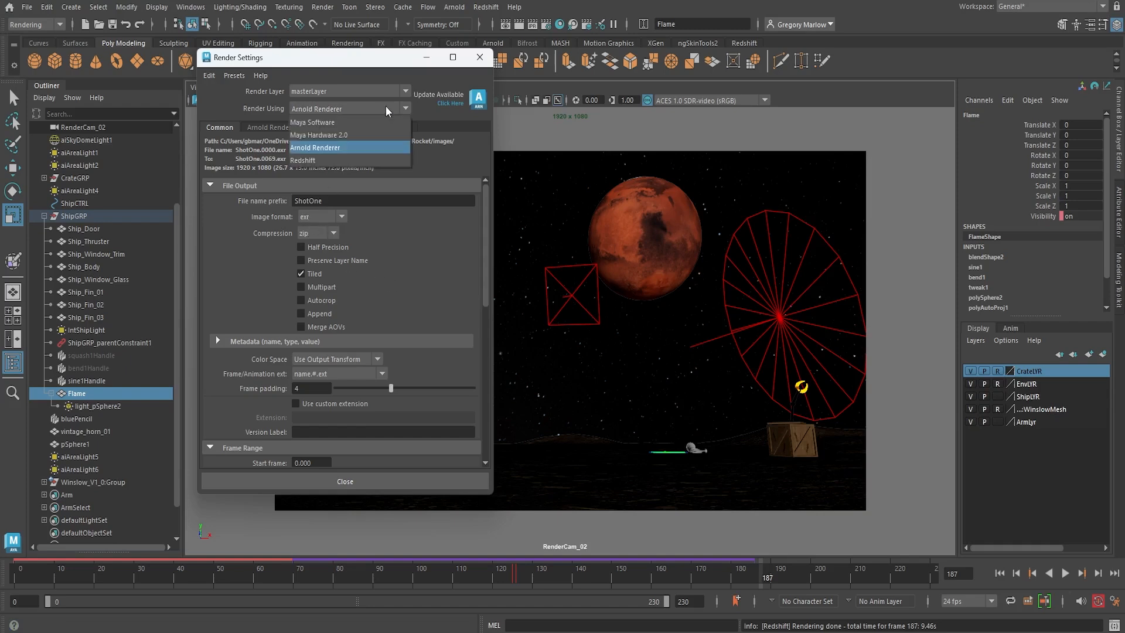
click(329, 161)
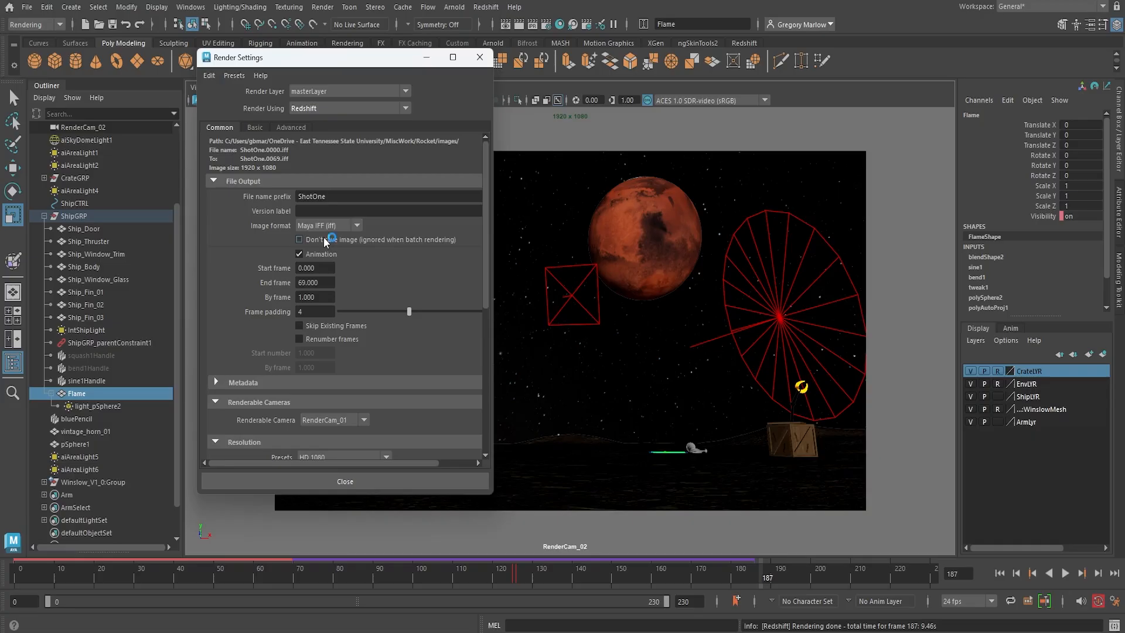
Set the Redshift image format to OpenEXR (exr), keep Animation enabled, and check the frame range, camera and resolution
click(357, 225)
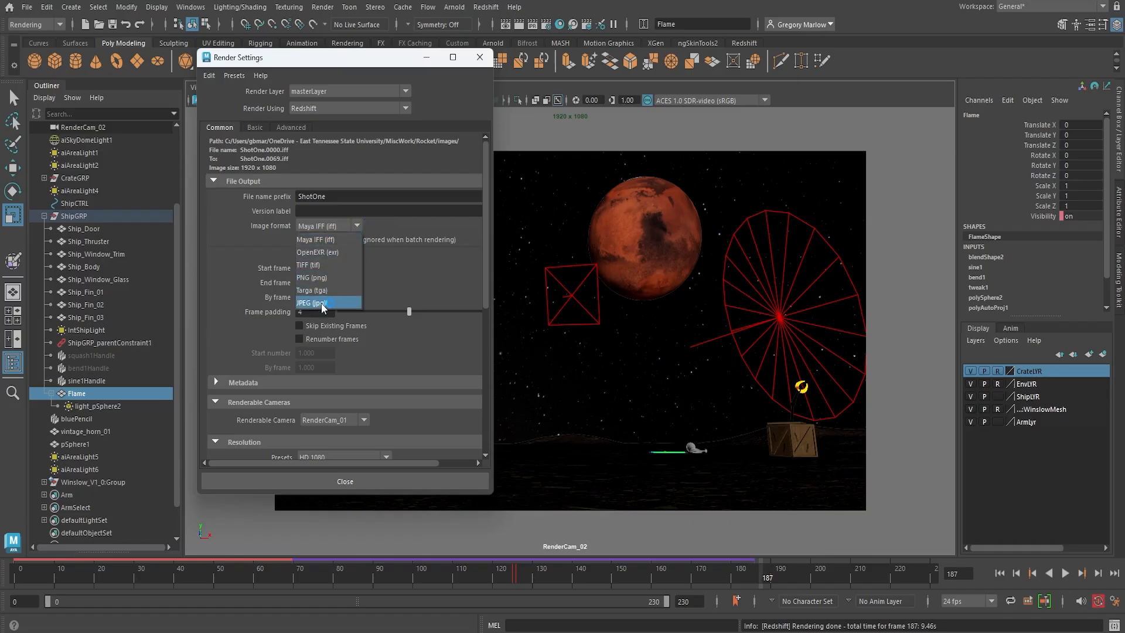
click(331, 253)
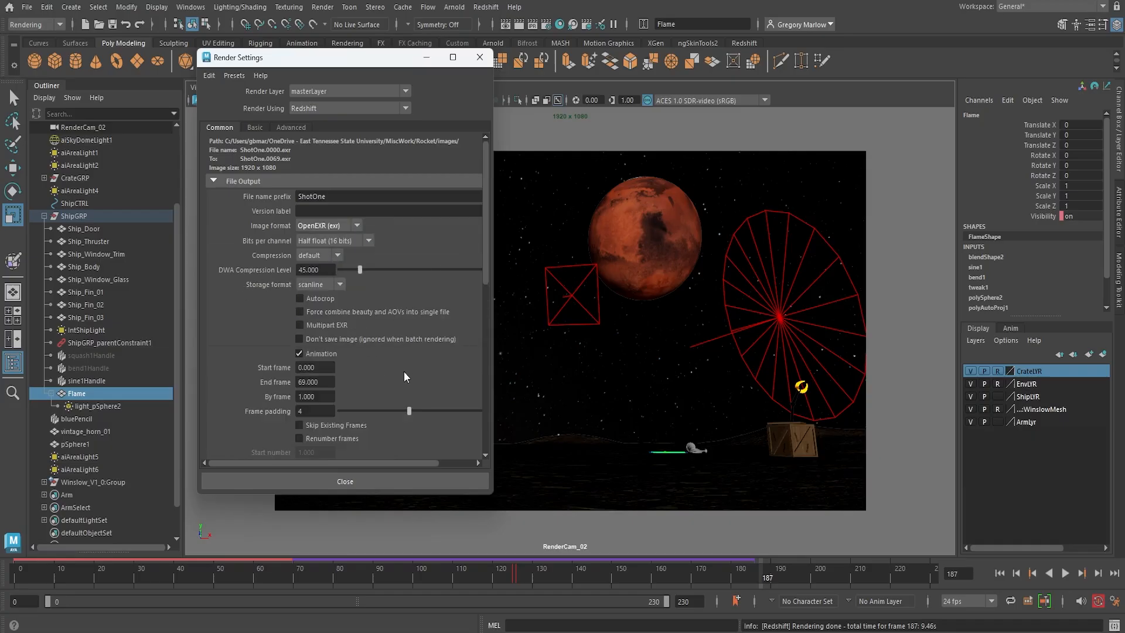
click(298, 354)
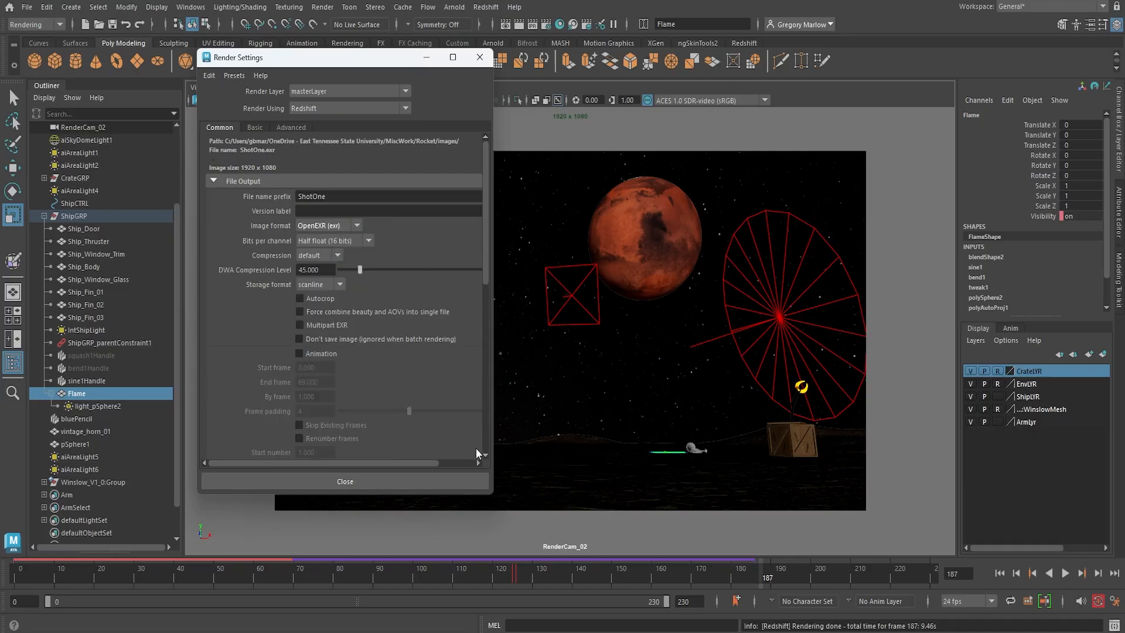
click(299, 353)
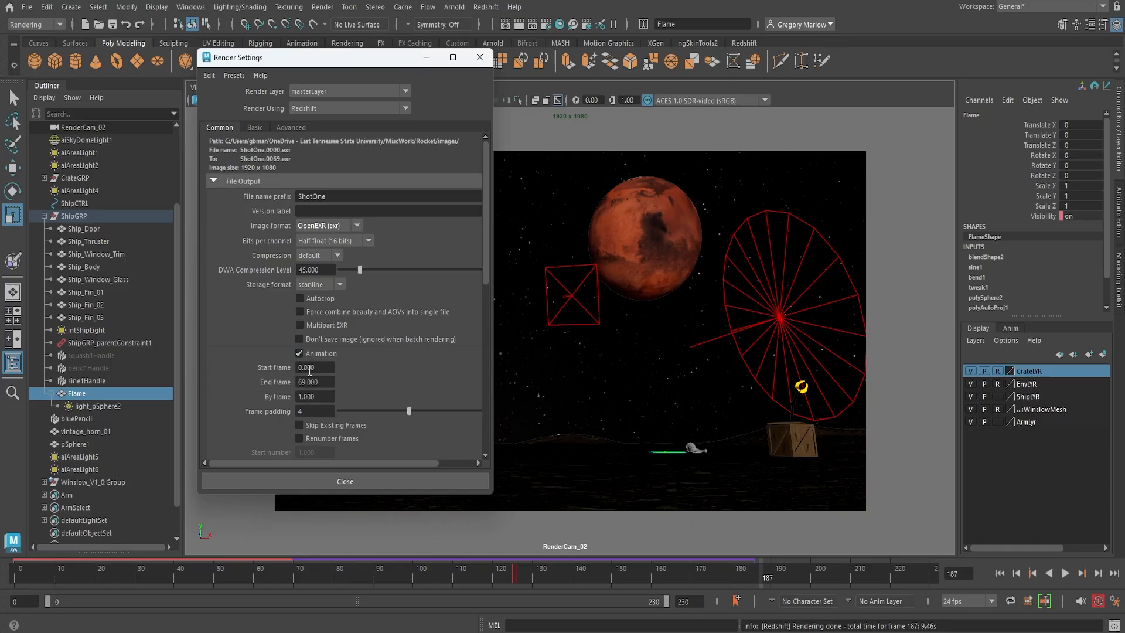
scroll(398, 366, down, 3)
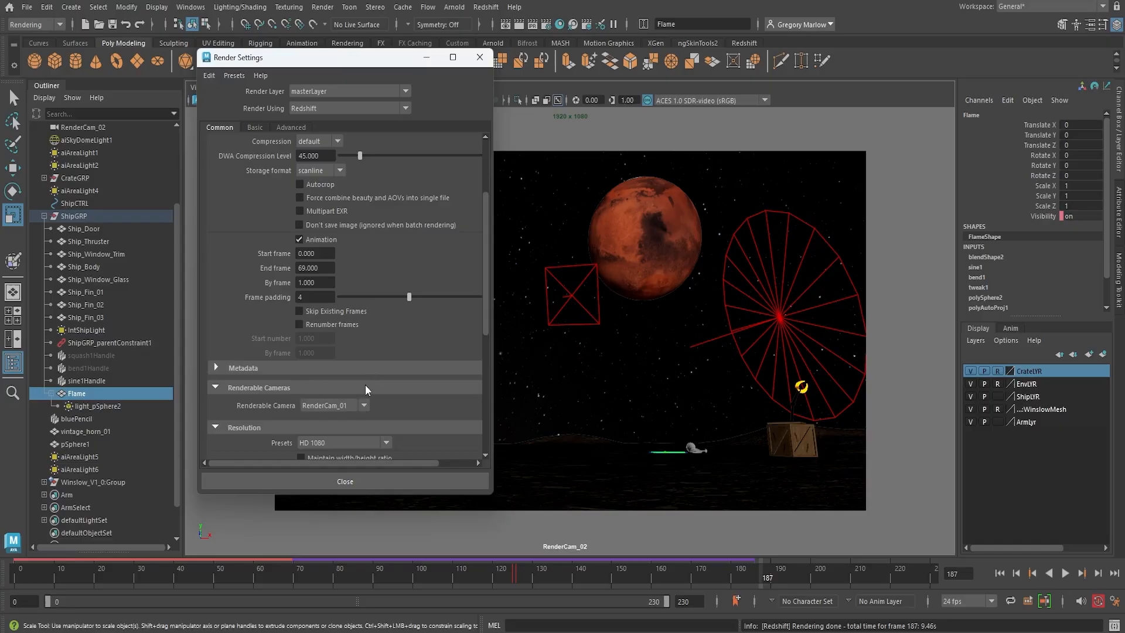
scroll(368, 367, up, 3)
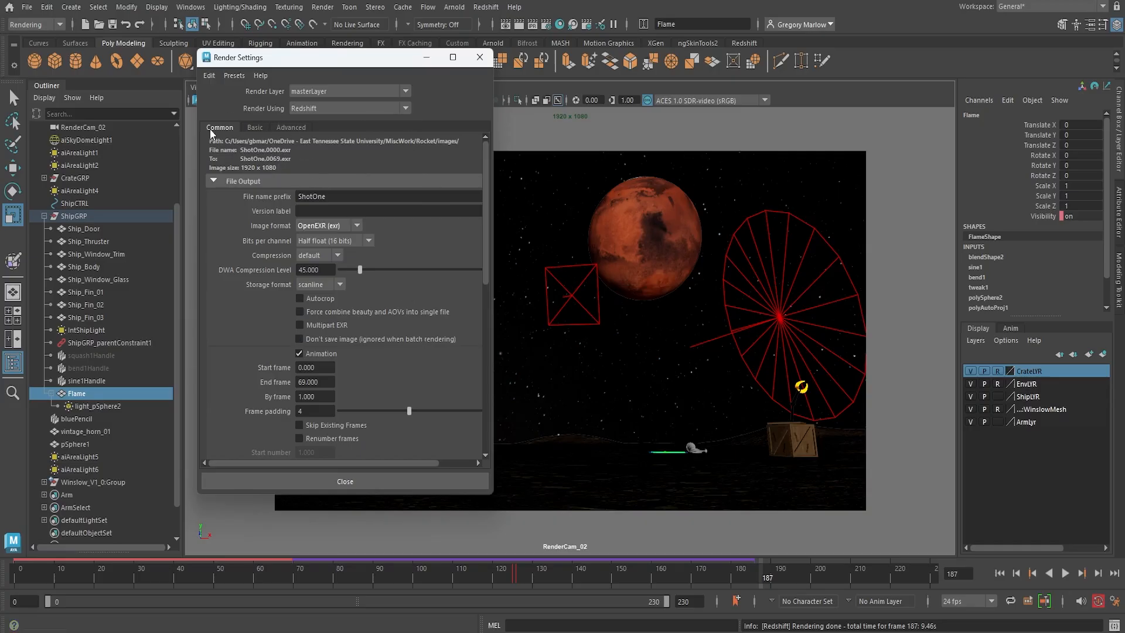
In Redshift's basic settings, choose the Production rendering mode and Medium bucket quality
click(259, 128)
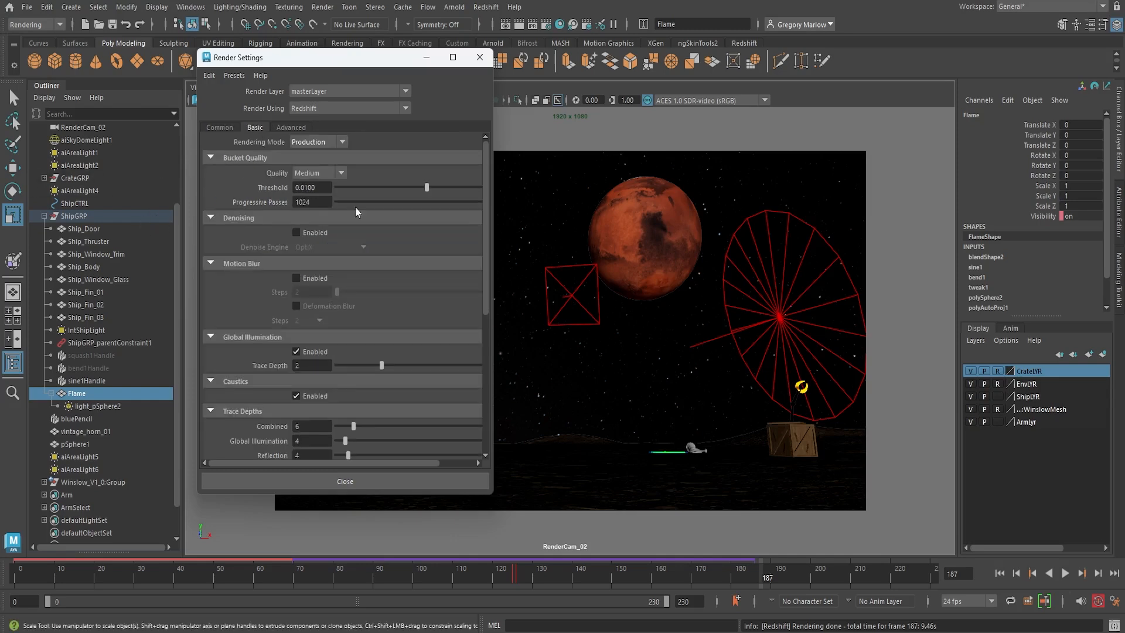
click(222, 128)
click(253, 128)
click(311, 143)
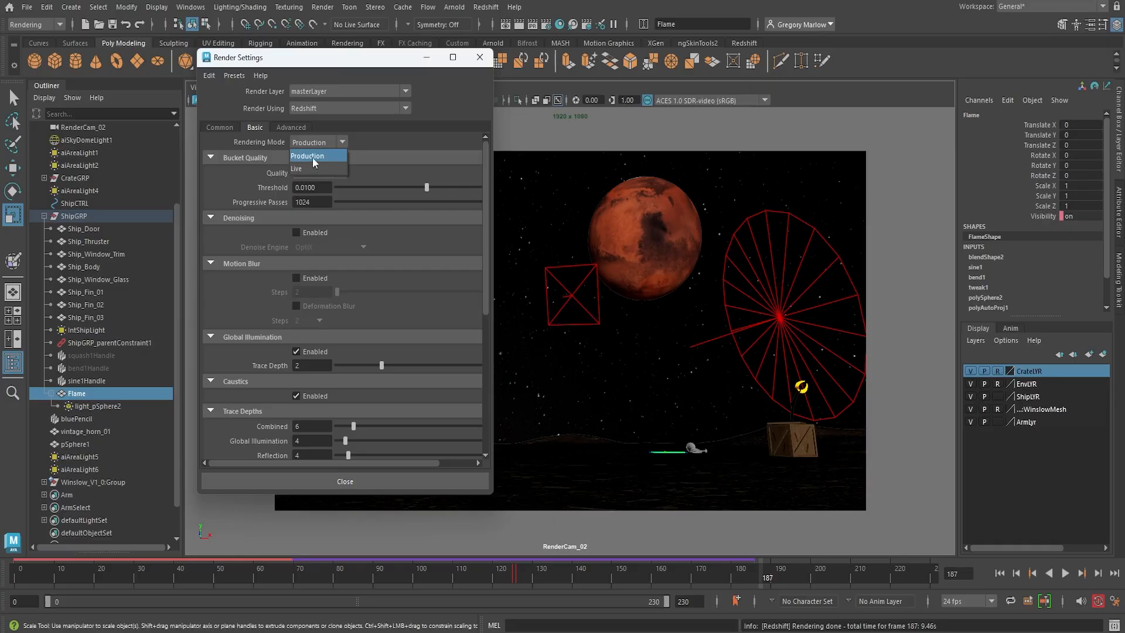
click(312, 157)
click(336, 170)
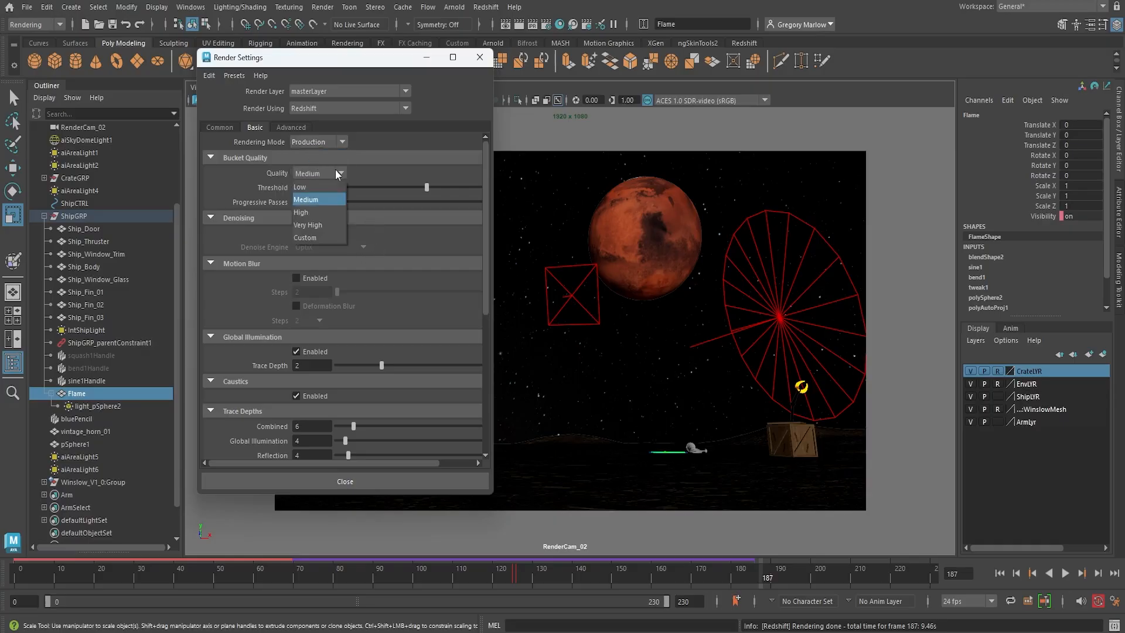
click(332, 202)
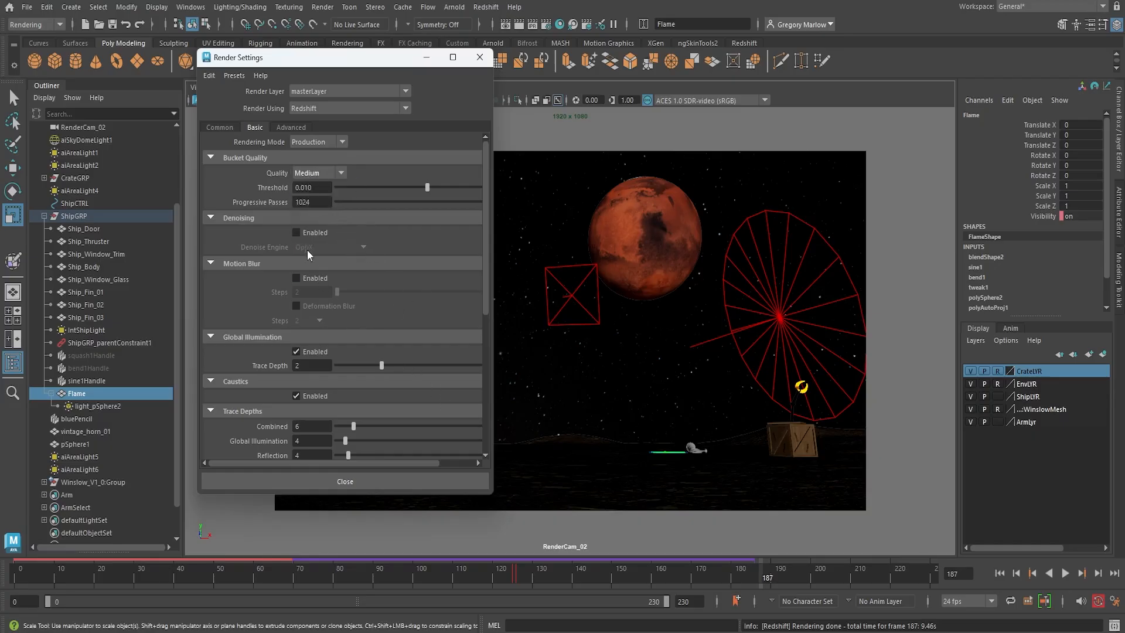
Enable denoising and motion blur for the Redshift render, and play the animation in the viewport
click(296, 232)
click(296, 277)
key(alt+v)
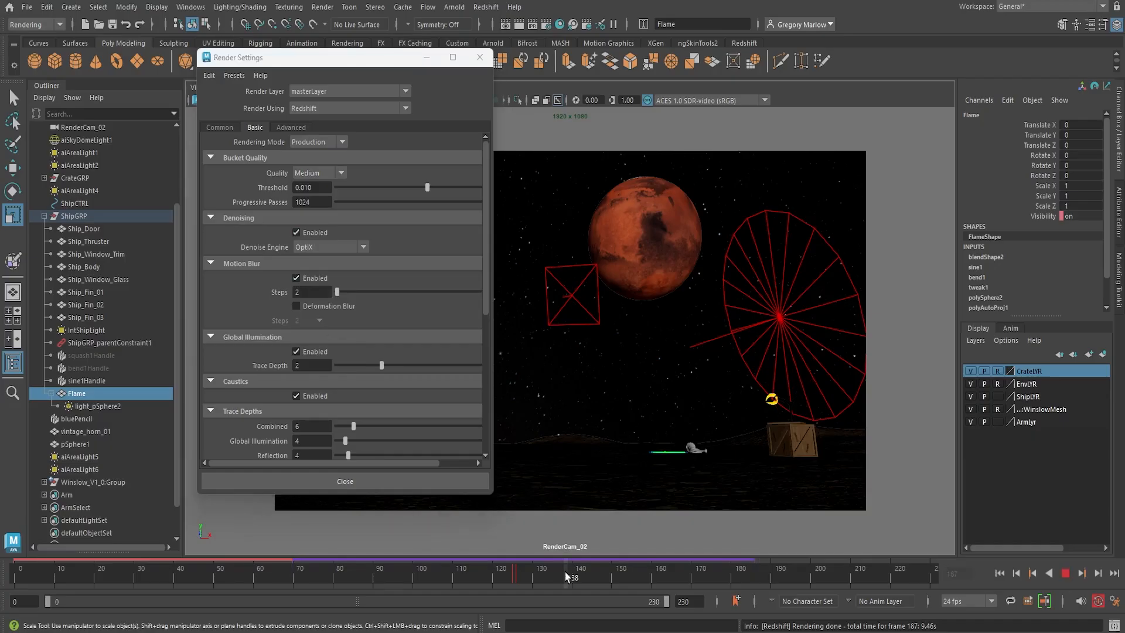
Move to frame 95 and render it from RenderCam_02 in the Redshift Render View
drag(427, 577, 396, 579)
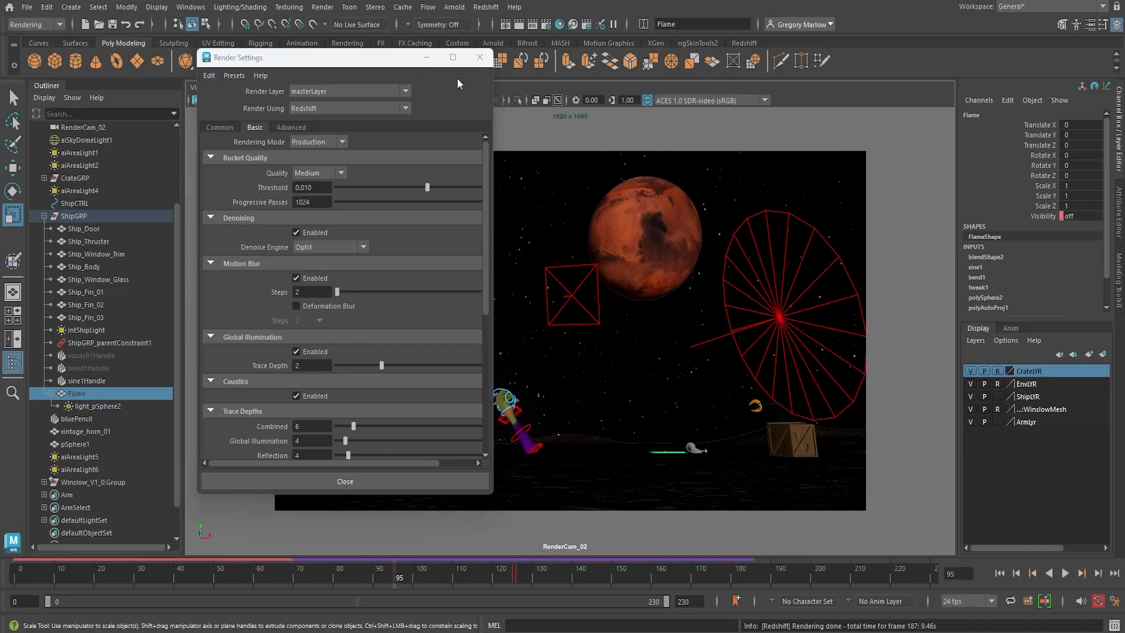
drag(361, 61, 948, 75)
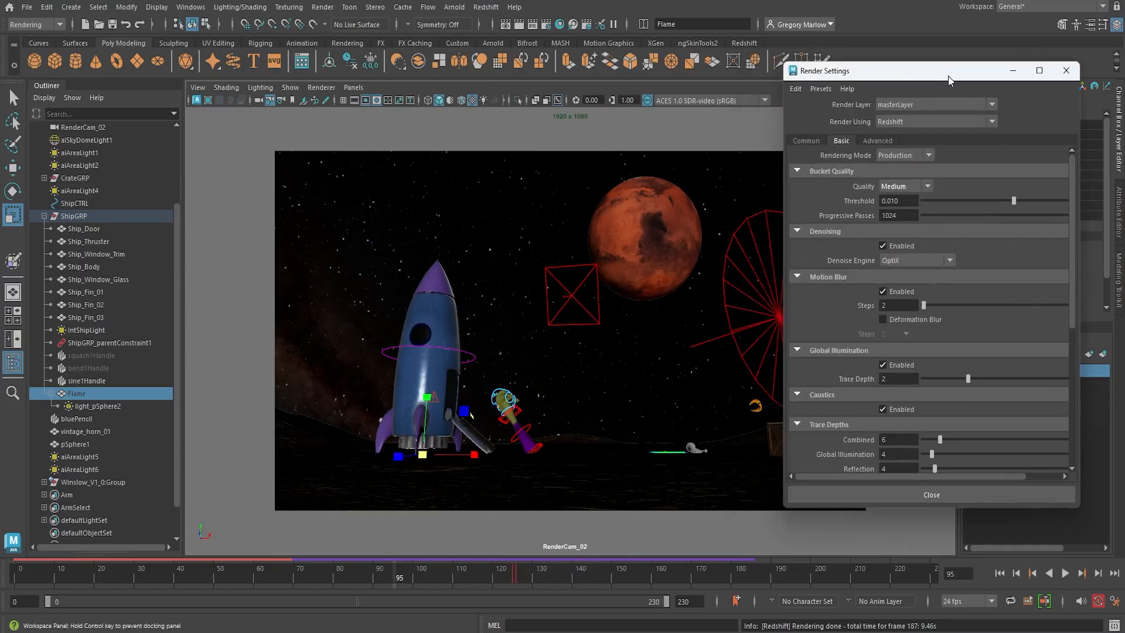
click(486, 7)
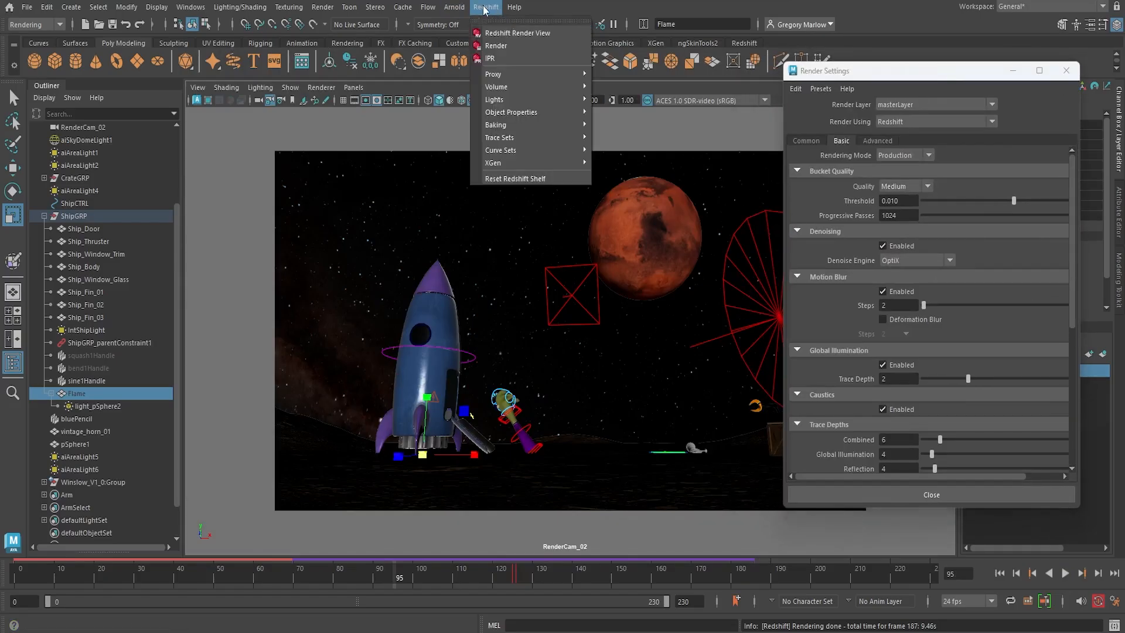
click(495, 33)
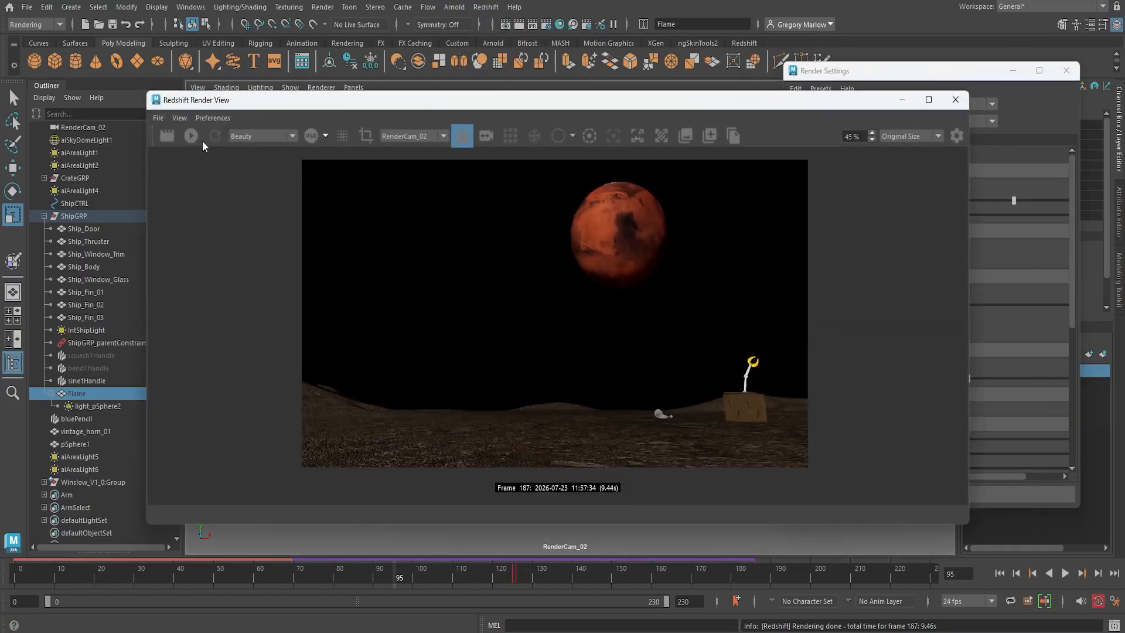
click(167, 136)
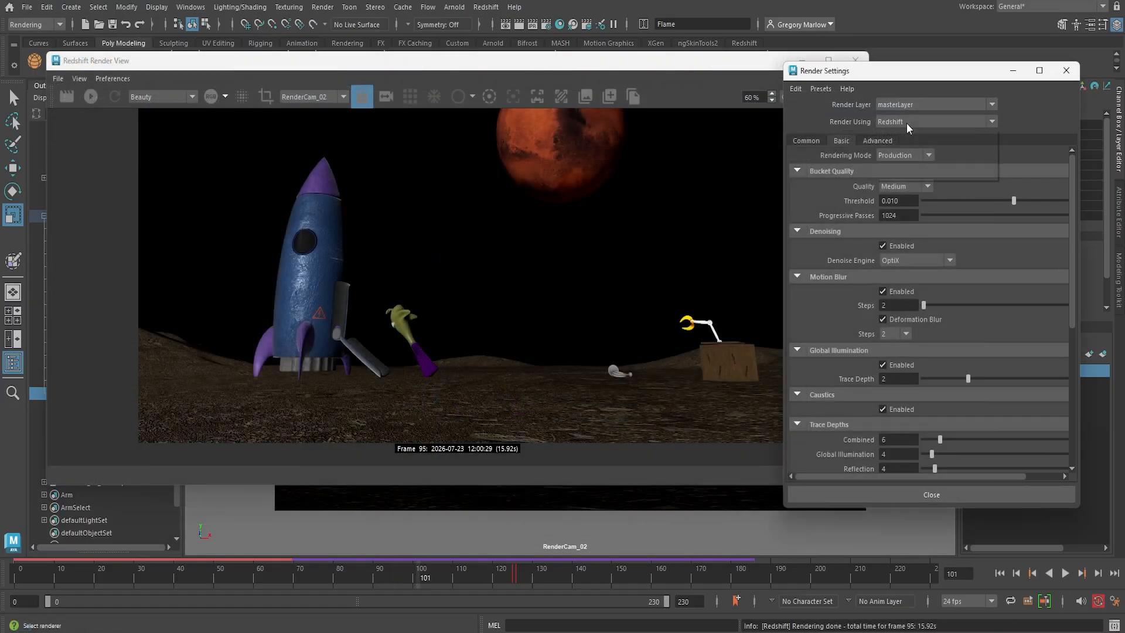
Switch the scene's renderer to Arnold Renderer and review its sampling and device selection settings
click(909, 123)
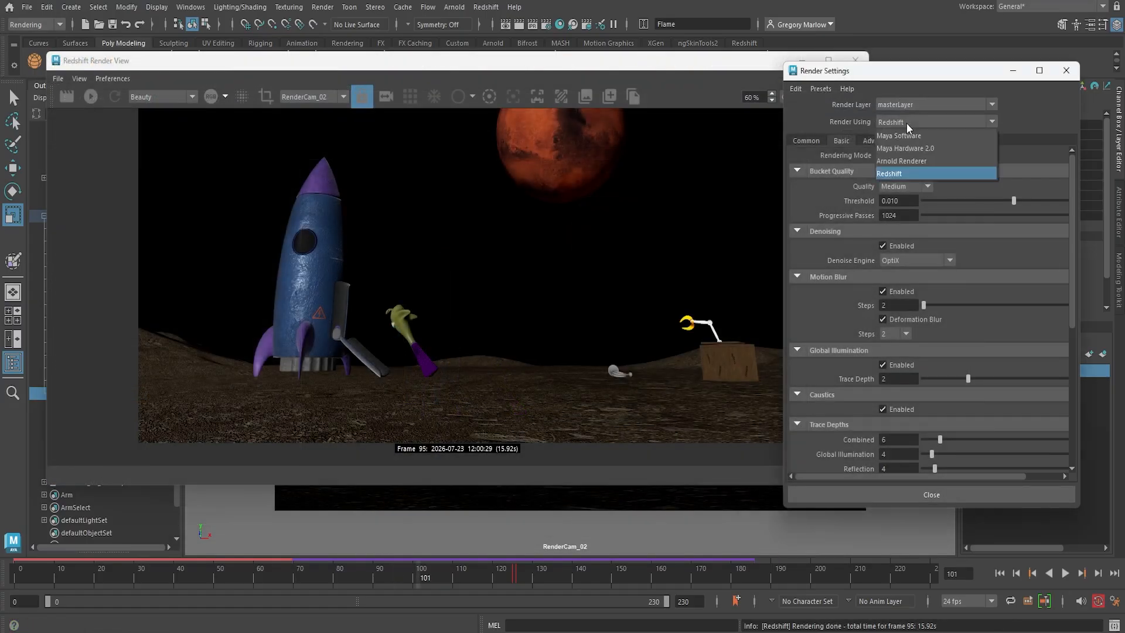
click(907, 165)
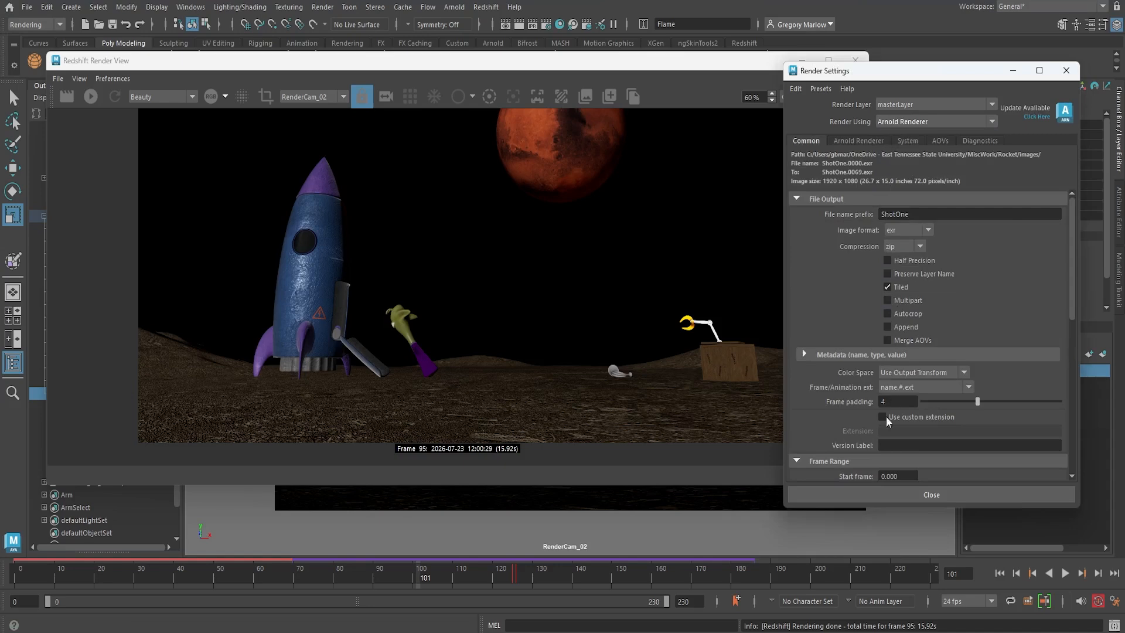
click(865, 142)
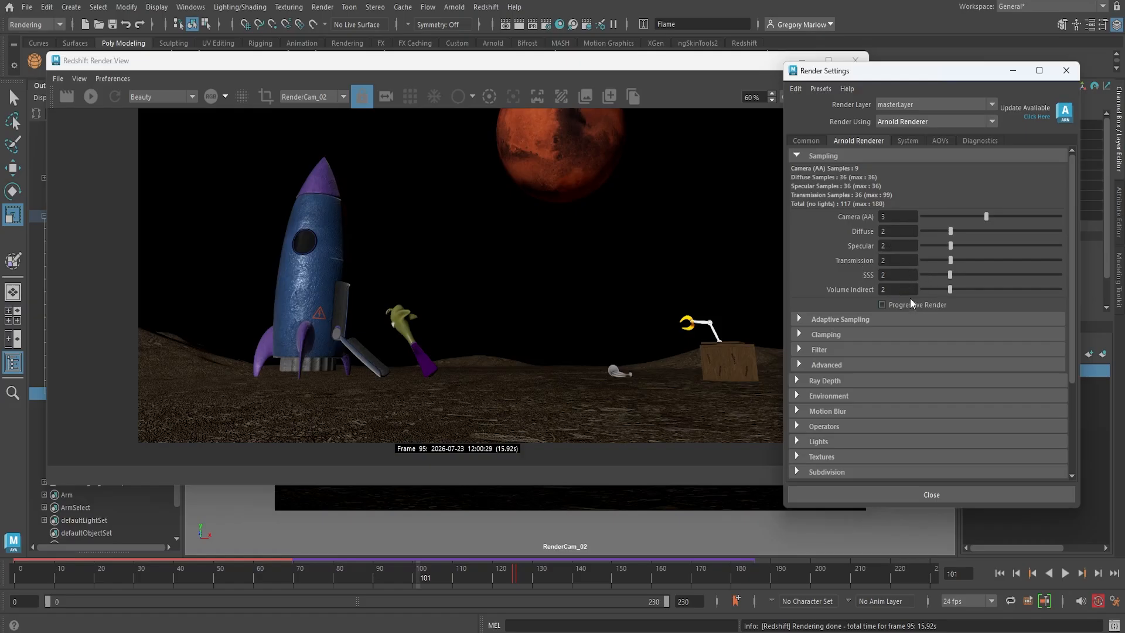
click(908, 141)
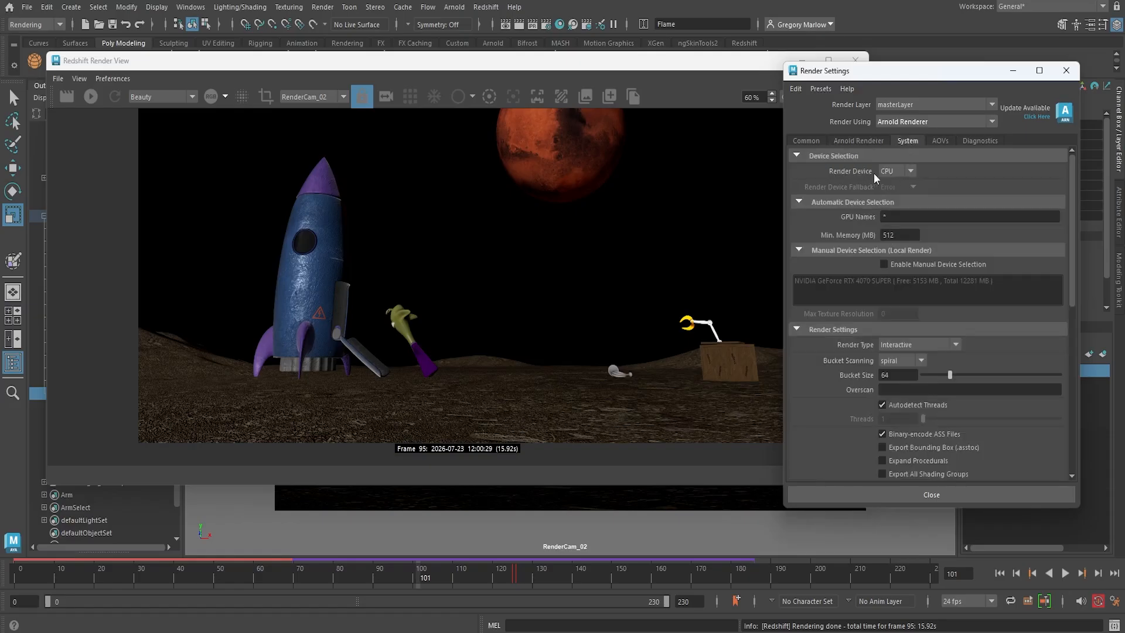
Close the Redshift Render View and start an interactive render of the current frame in the Arnold RenderView
click(856, 60)
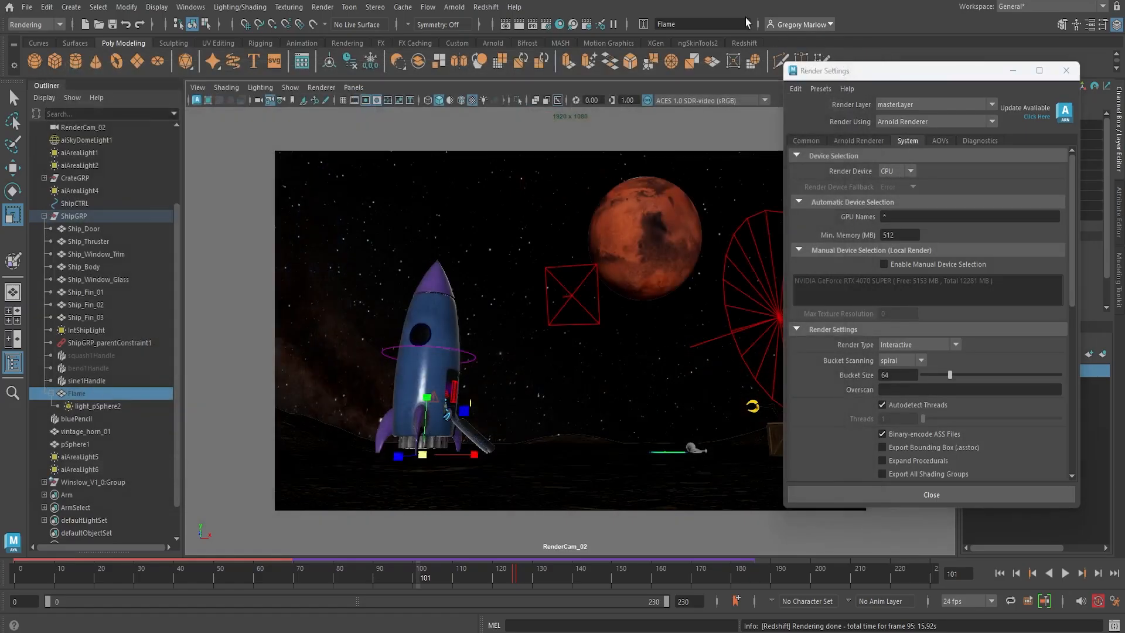
click(455, 12)
click(456, 41)
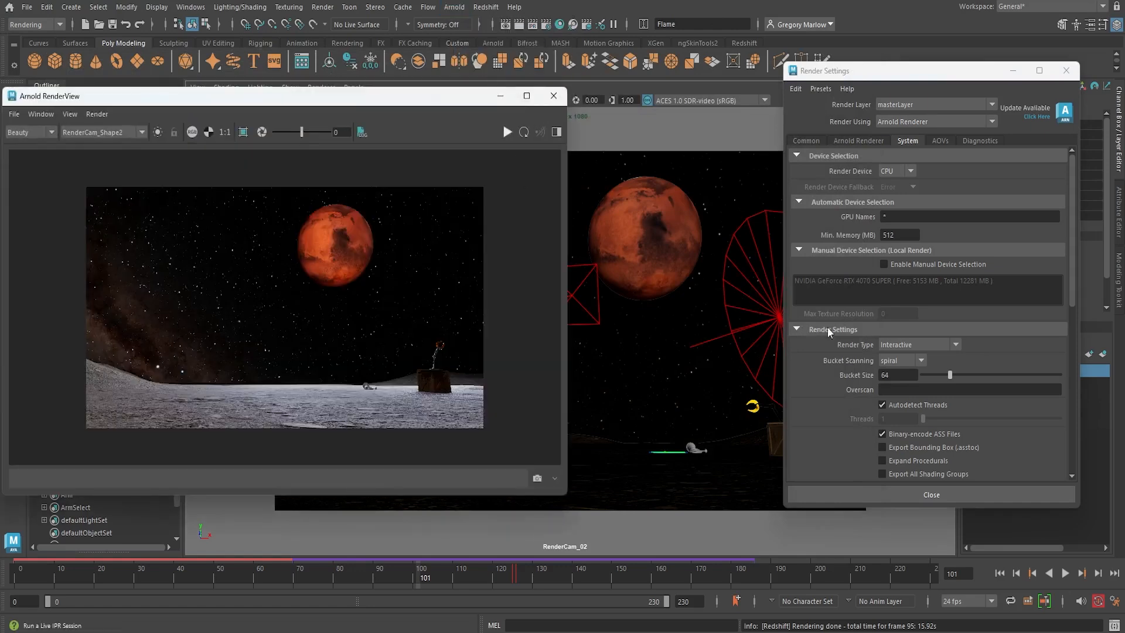
click(509, 133)
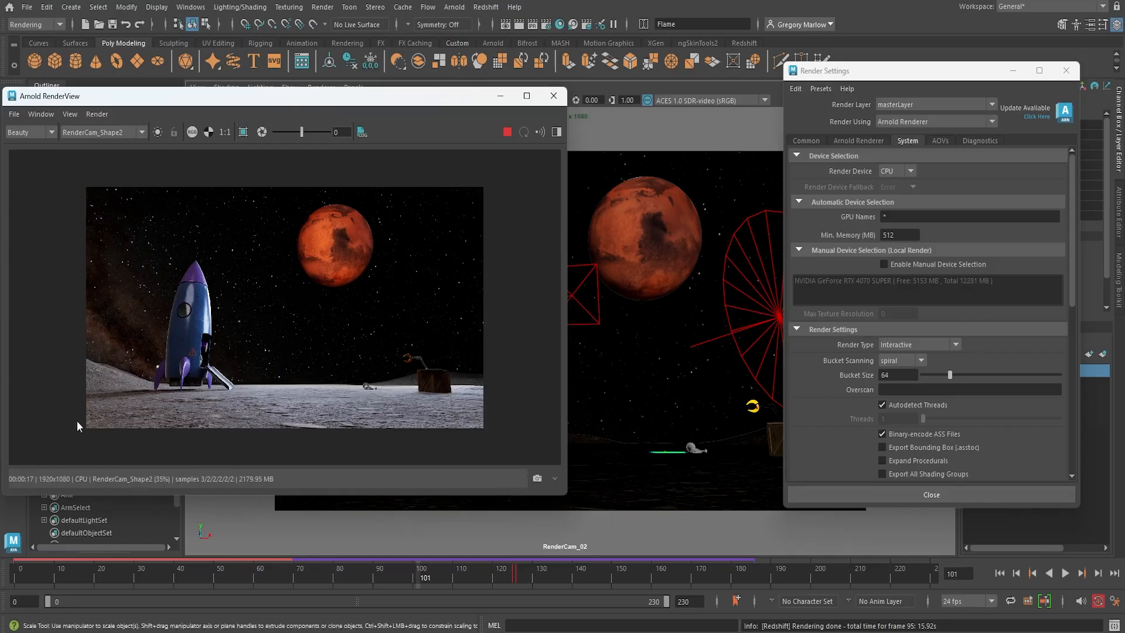
Set Arnold's render device to GPU
click(912, 172)
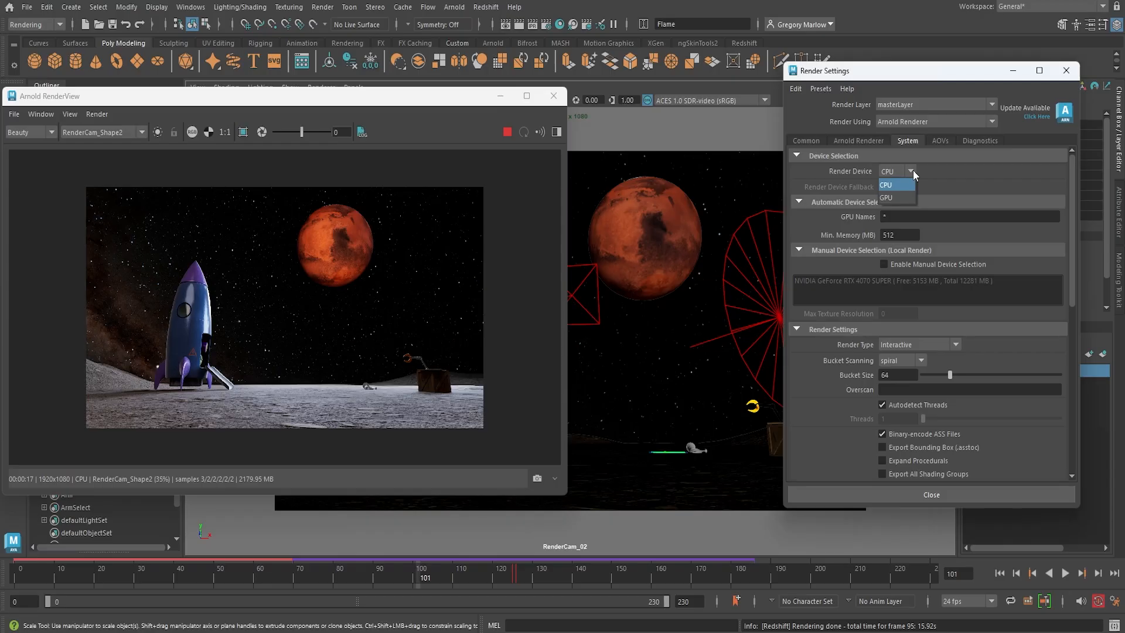
click(884, 169)
click(899, 197)
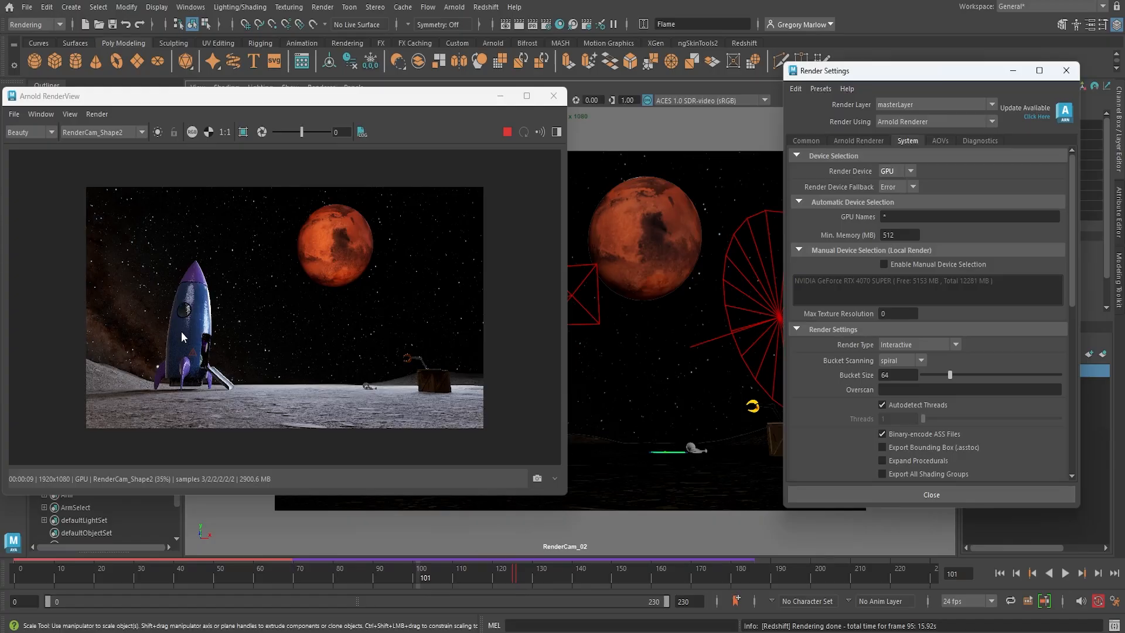
Examine the noise on the rocket in the GPU render, including at frame 109
scroll(181, 331, up, 3)
scroll(195, 334, down, 3)
scroll(195, 334, up, 1)
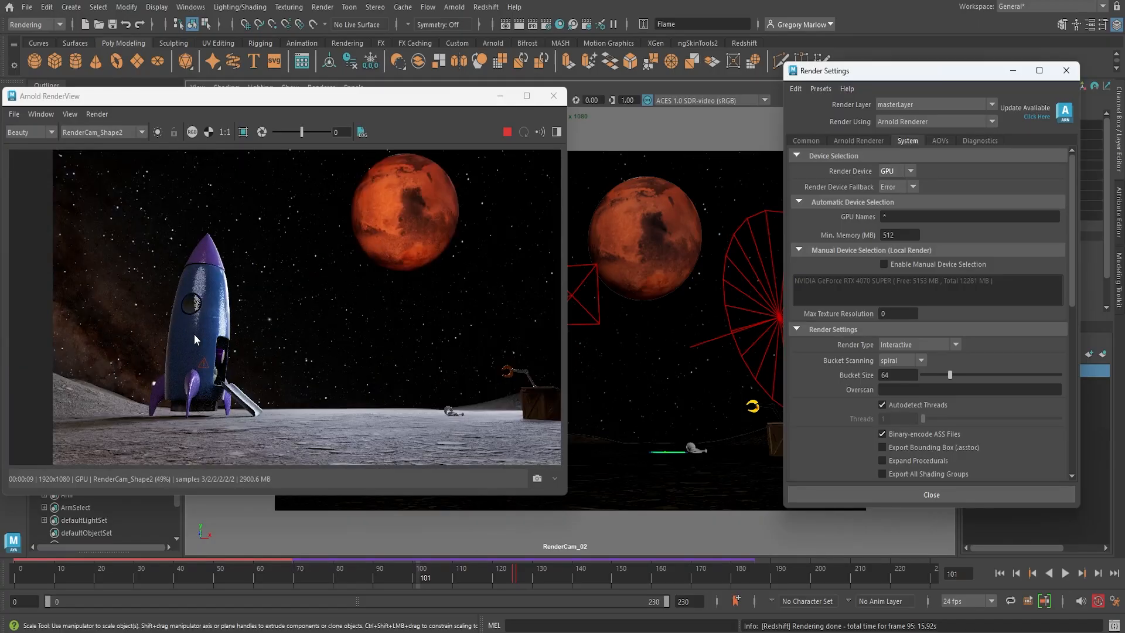
scroll(305, 369, down, 1)
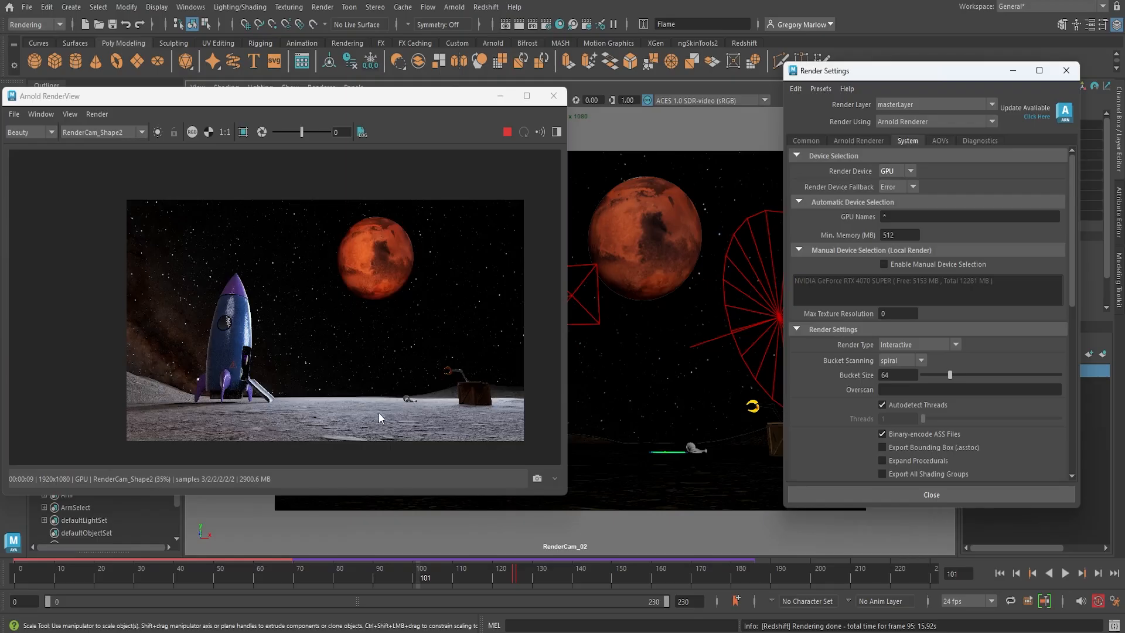
scroll(379, 413, up, 1)
click(451, 575)
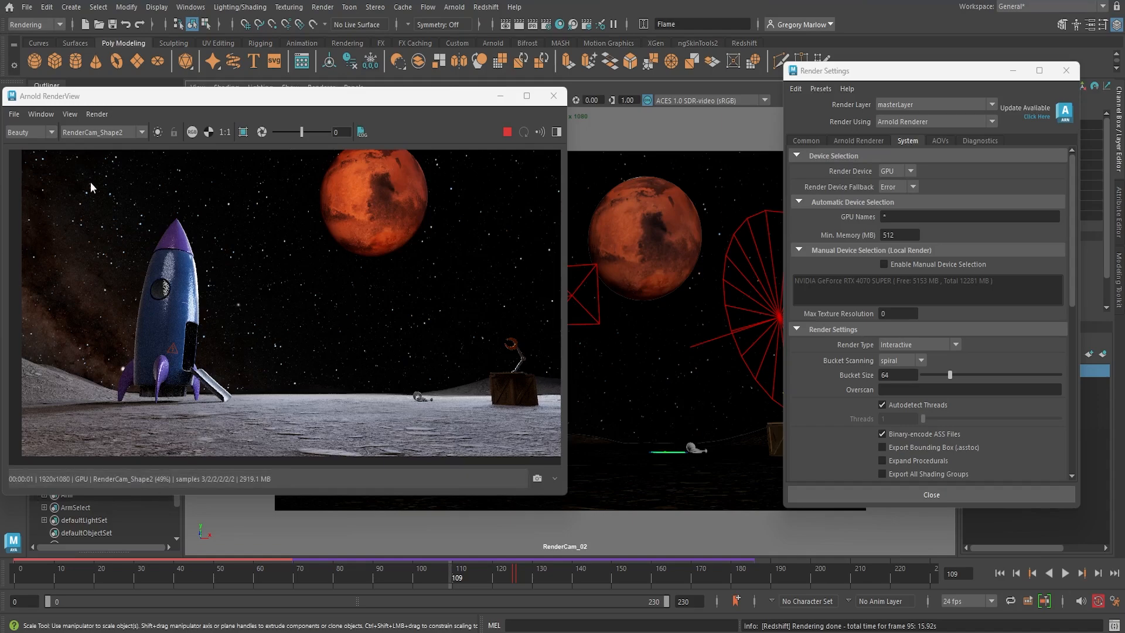
scroll(137, 280, up, 3)
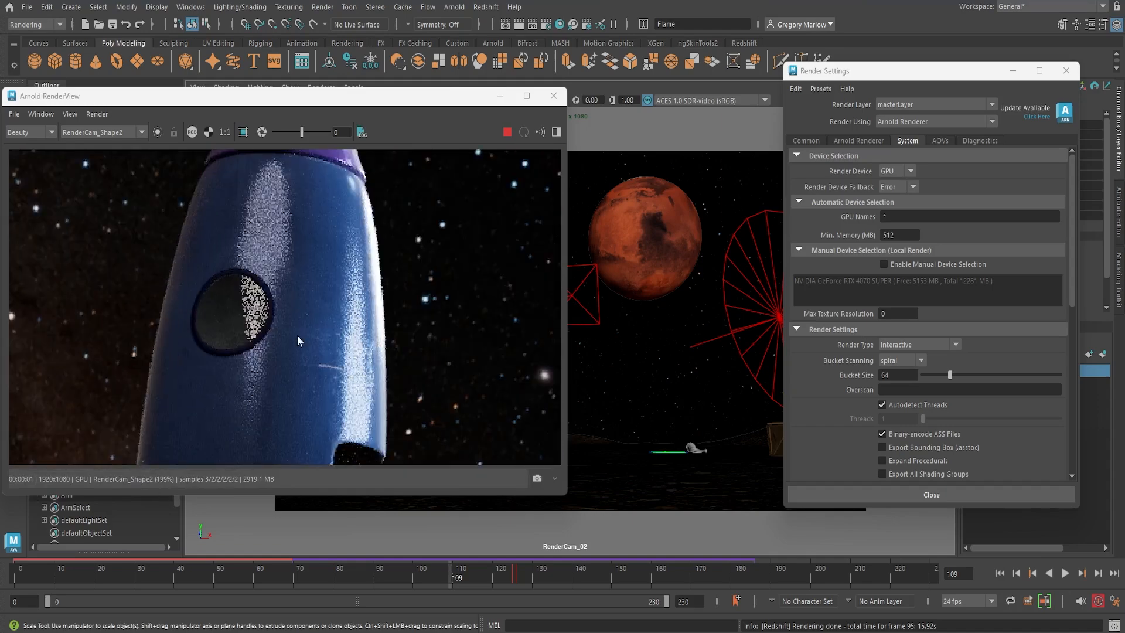
scroll(357, 352, down, 3)
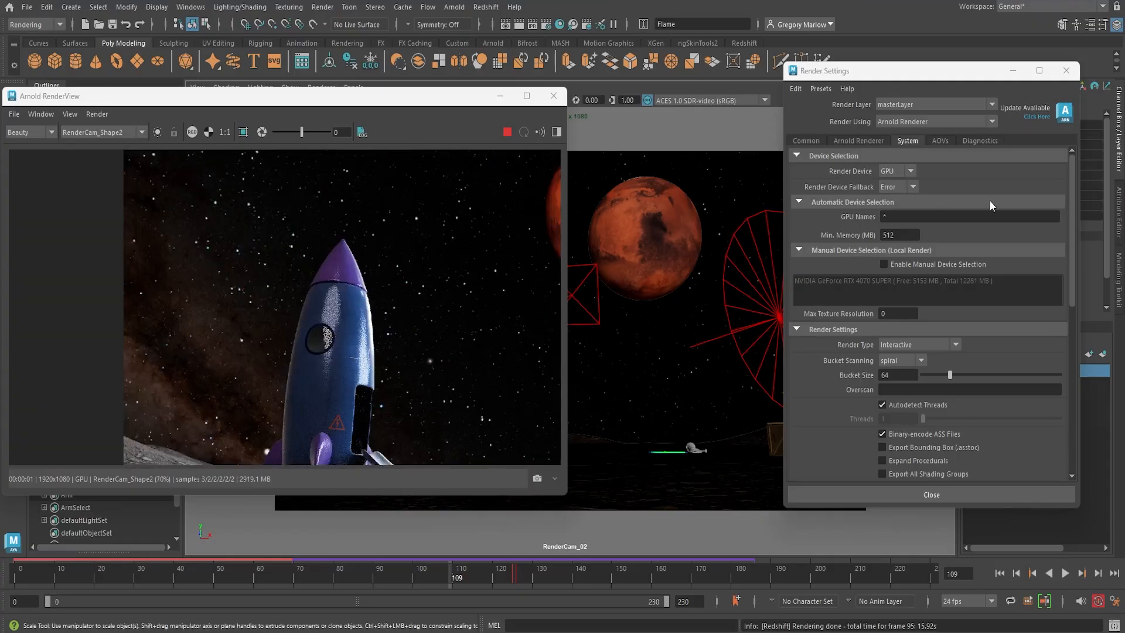
Enable Arnold's adaptive sampling with a Max. Camera (AA) of 10 and inspect the rocket's window and body in the render
click(859, 141)
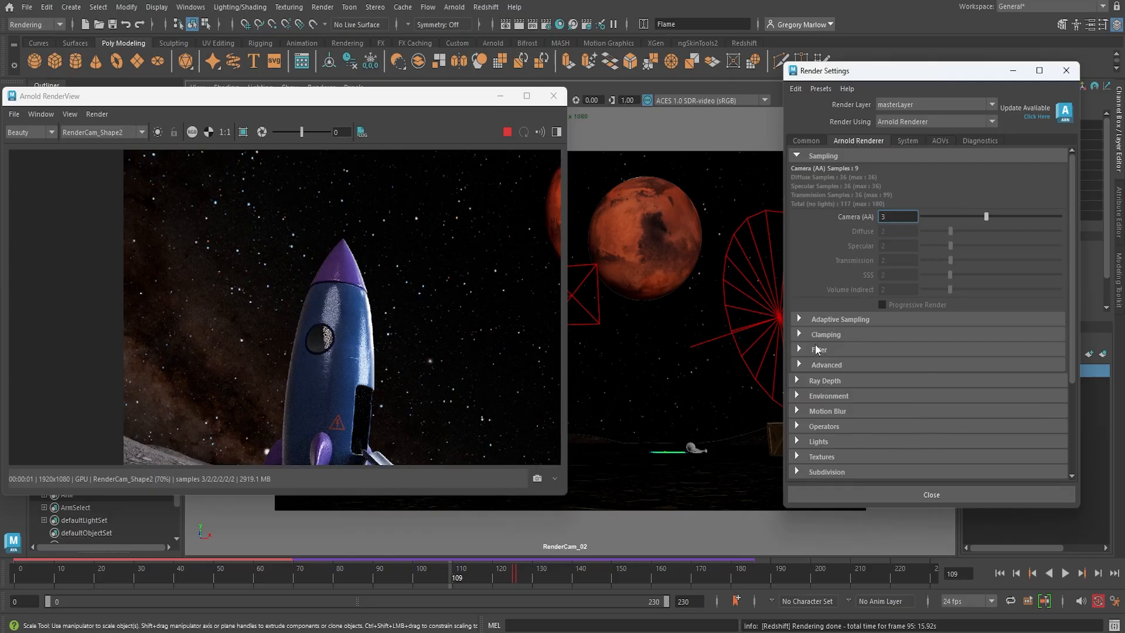
click(799, 319)
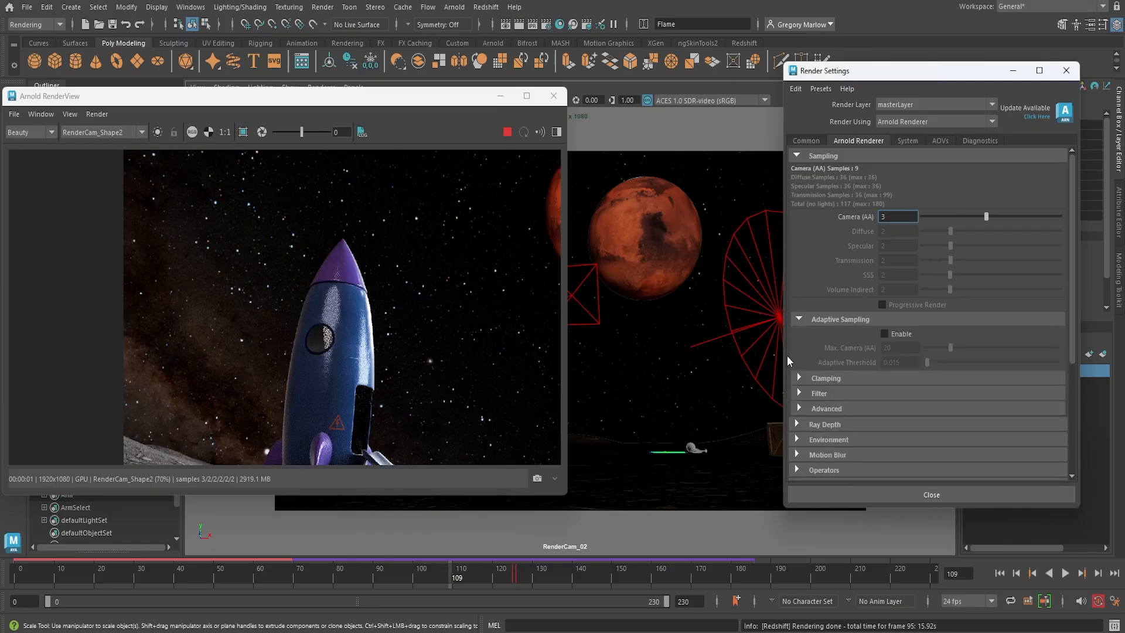
click(885, 334)
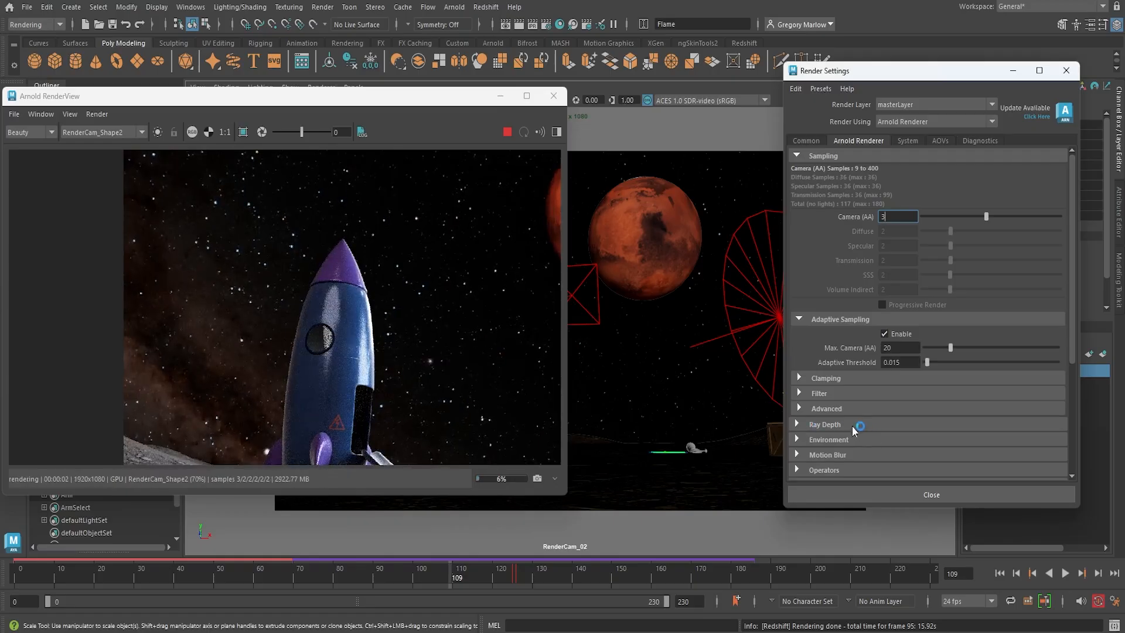
double_click(886, 348)
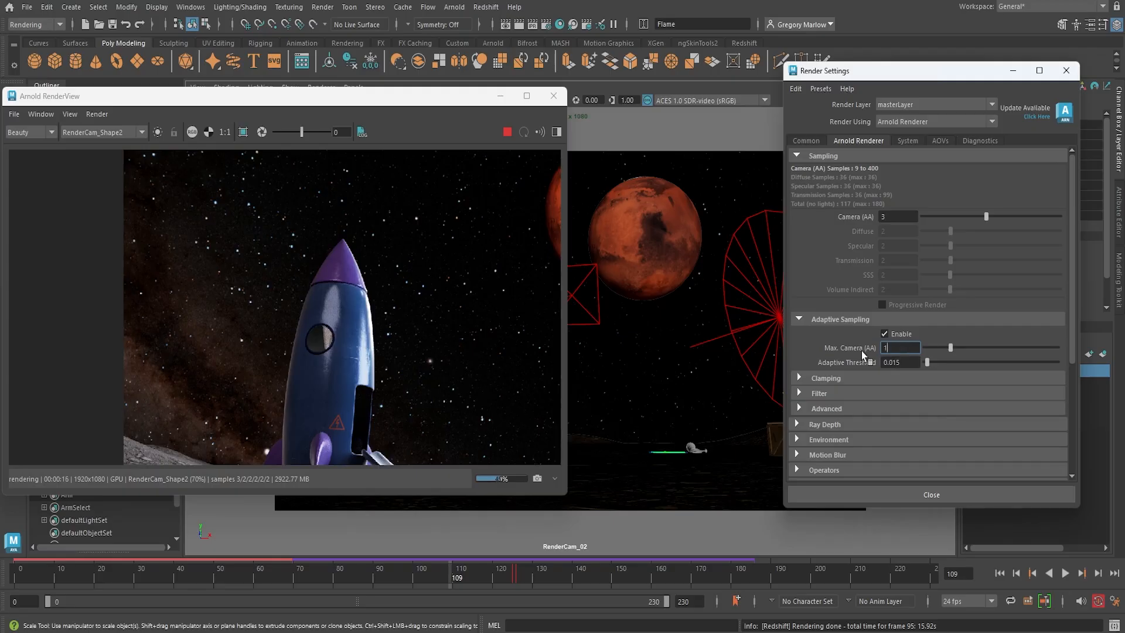
key(Return)
scroll(321, 347, up, 5)
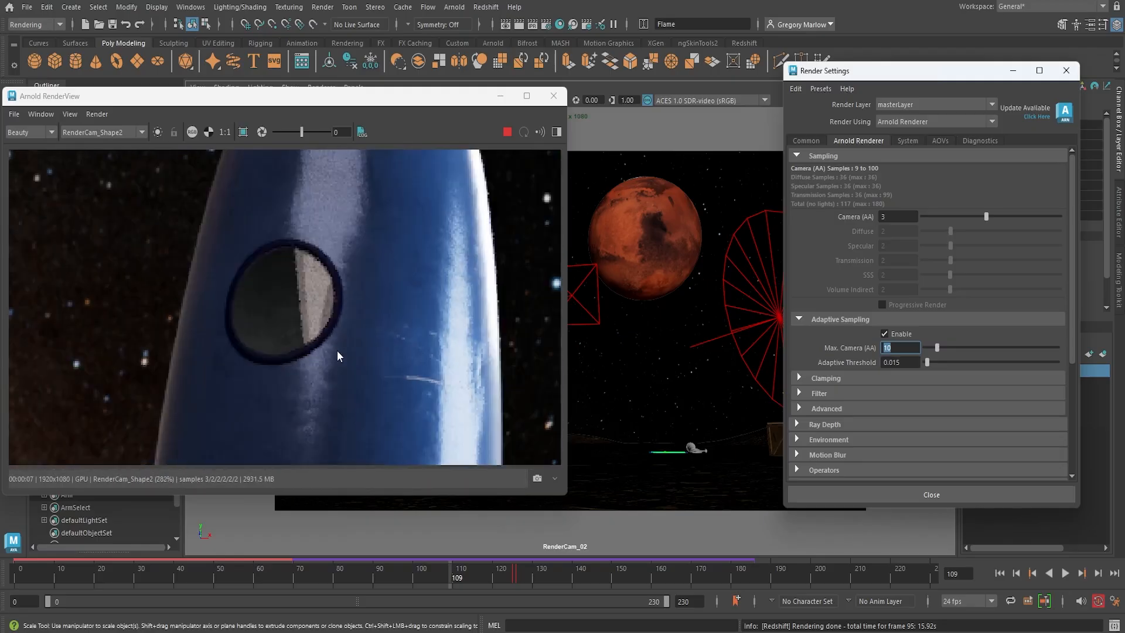
scroll(338, 351, down, 3)
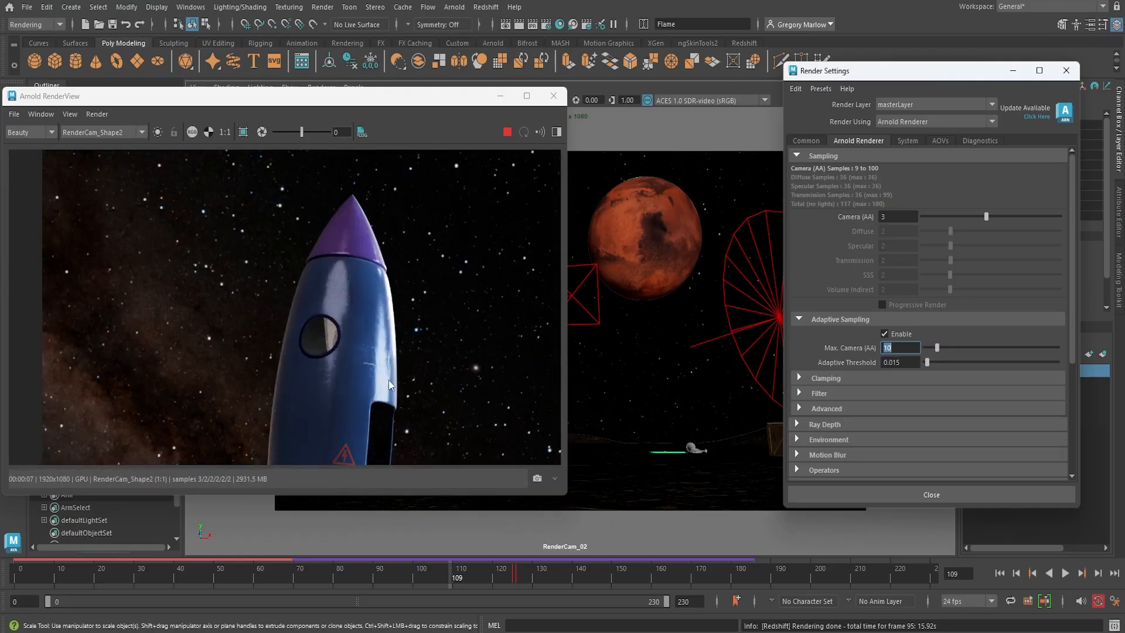
scroll(389, 380, down, 2)
middle_drag(292, 135, 258, 324)
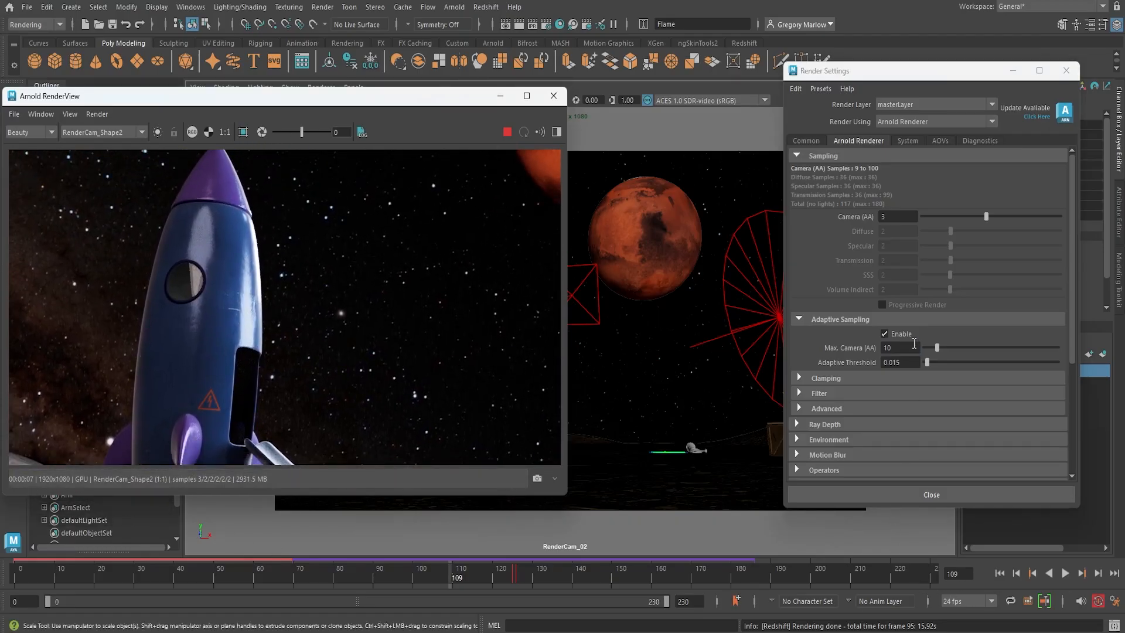
drag(936, 351, 938, 352)
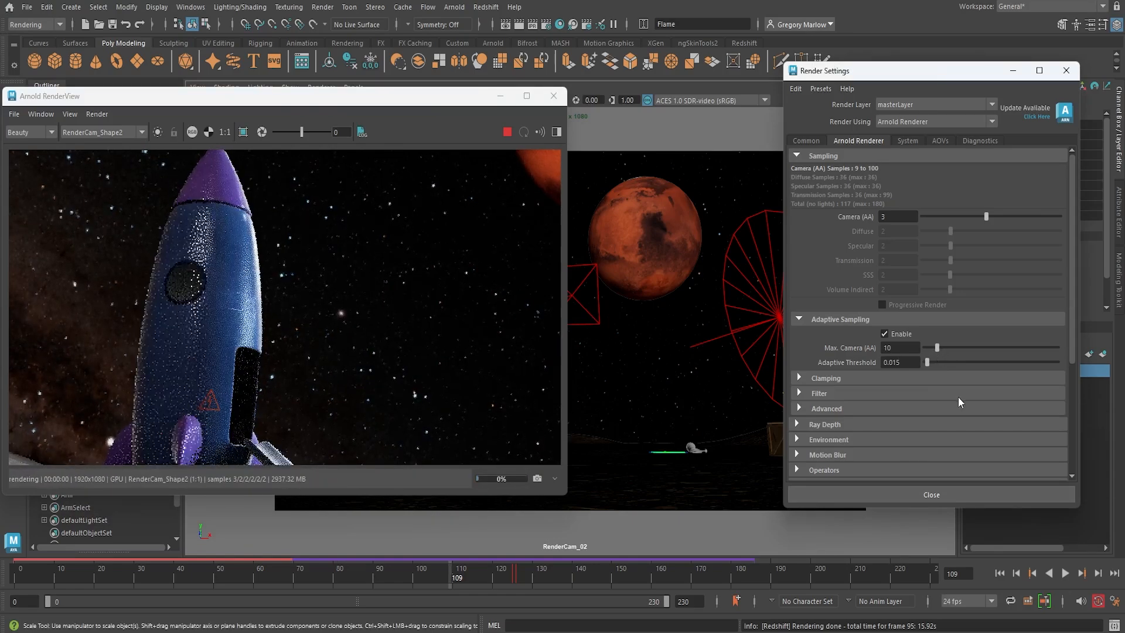
Add a Denoiser Optix imager to the Arnold render settings
scroll(877, 435, down, 3)
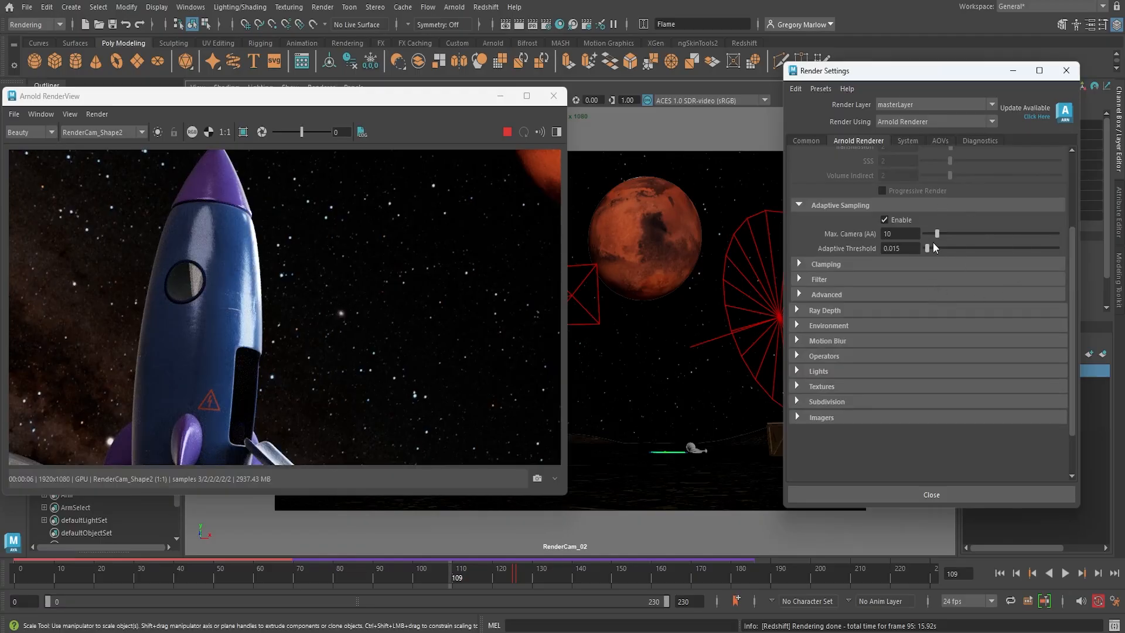
click(796, 416)
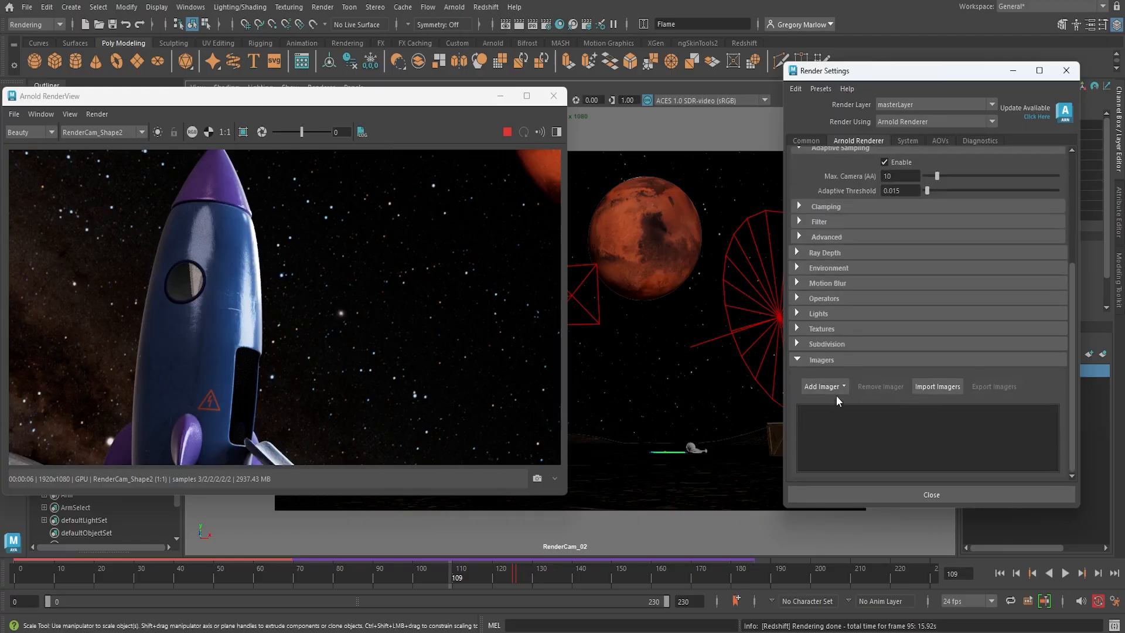
click(840, 387)
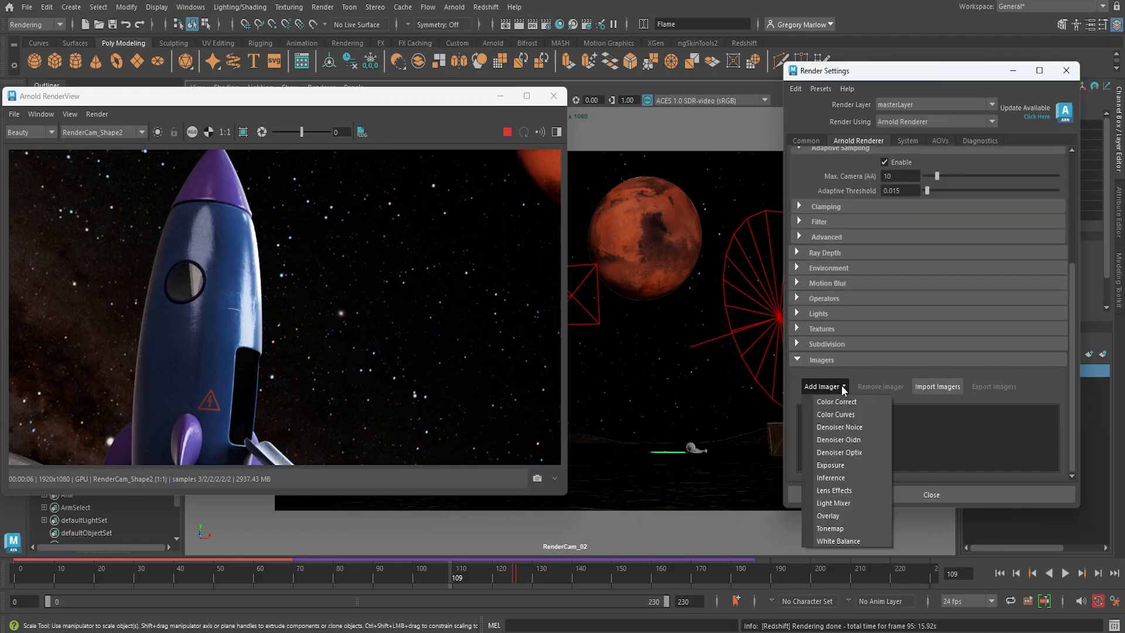
click(846, 451)
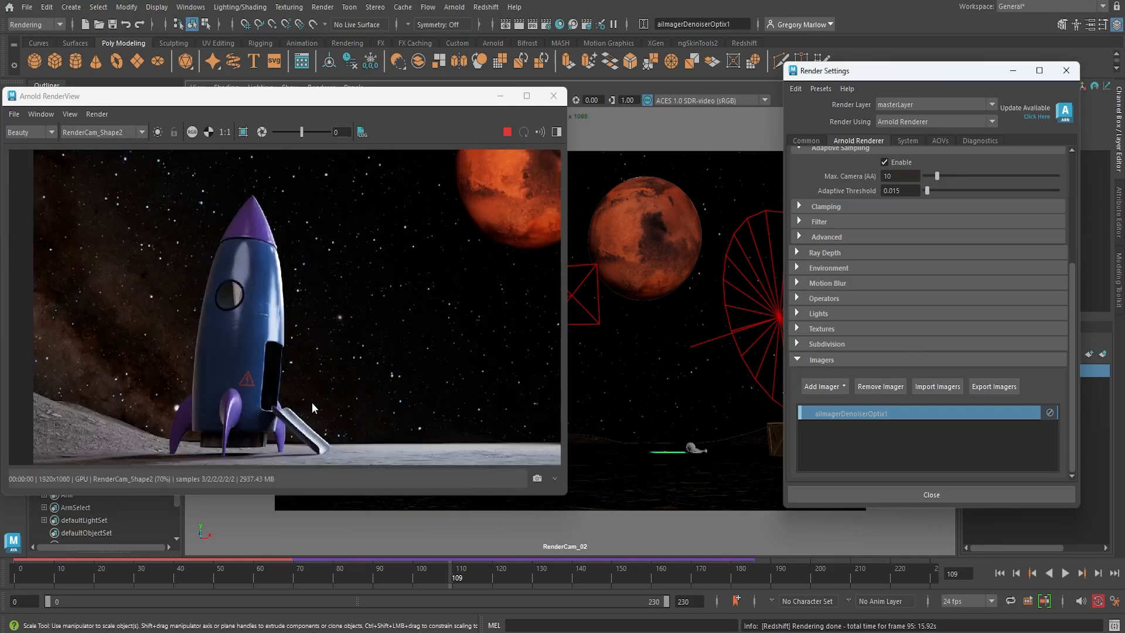
Reduce the adaptive sampling Max. Camera (AA) to 5 and check the denoised rocket up close
scroll(932, 235, up, 2)
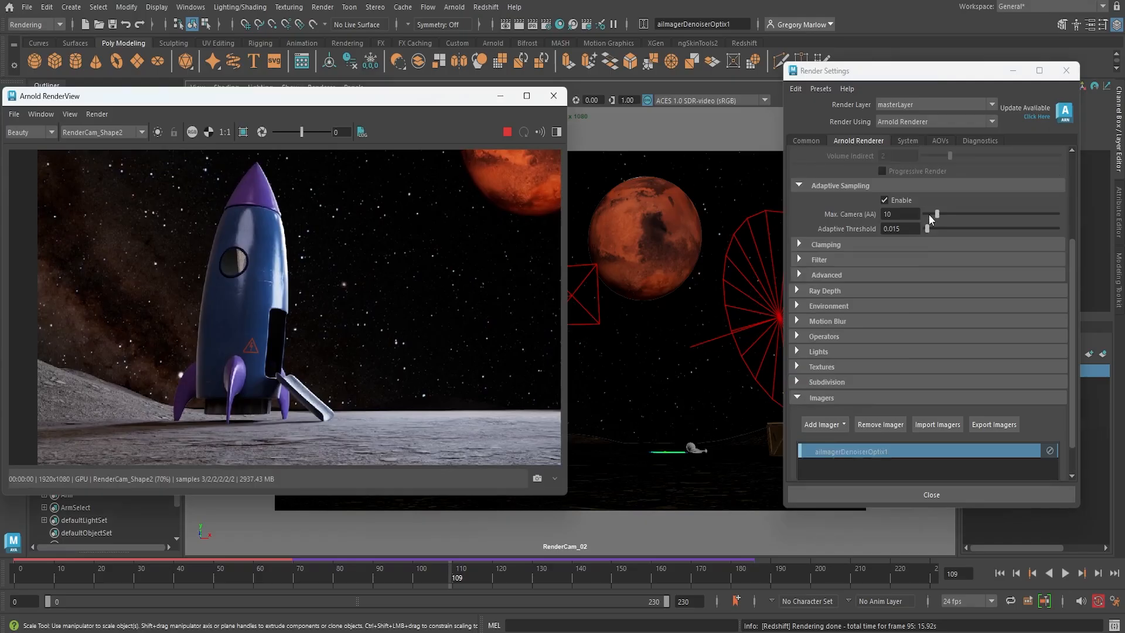
drag(937, 212, 931, 214)
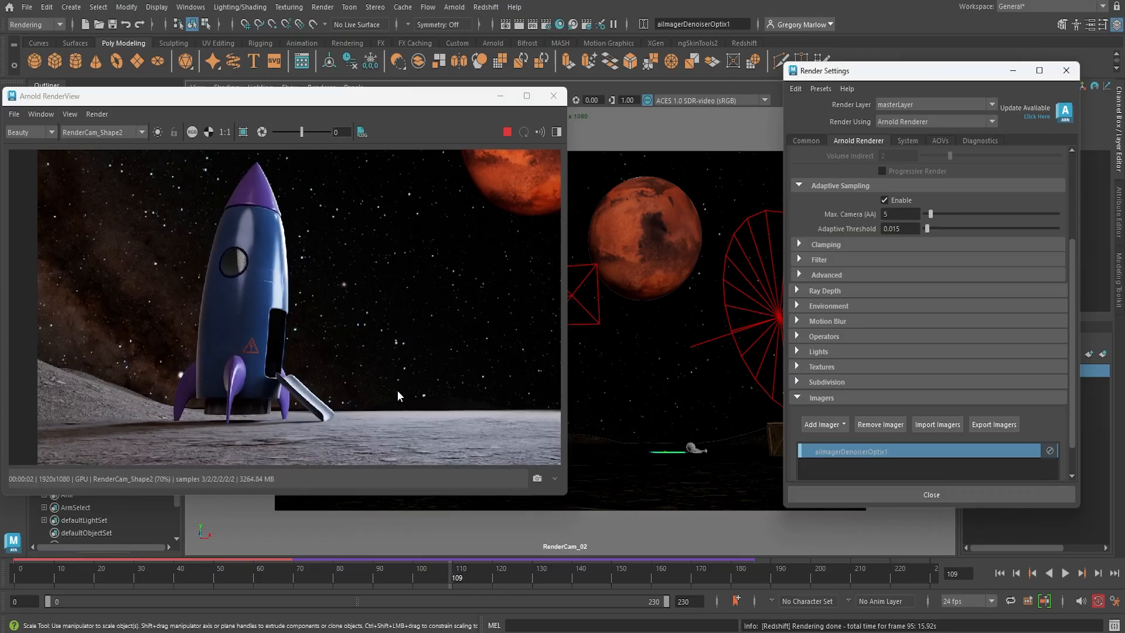
scroll(245, 279, up, 3)
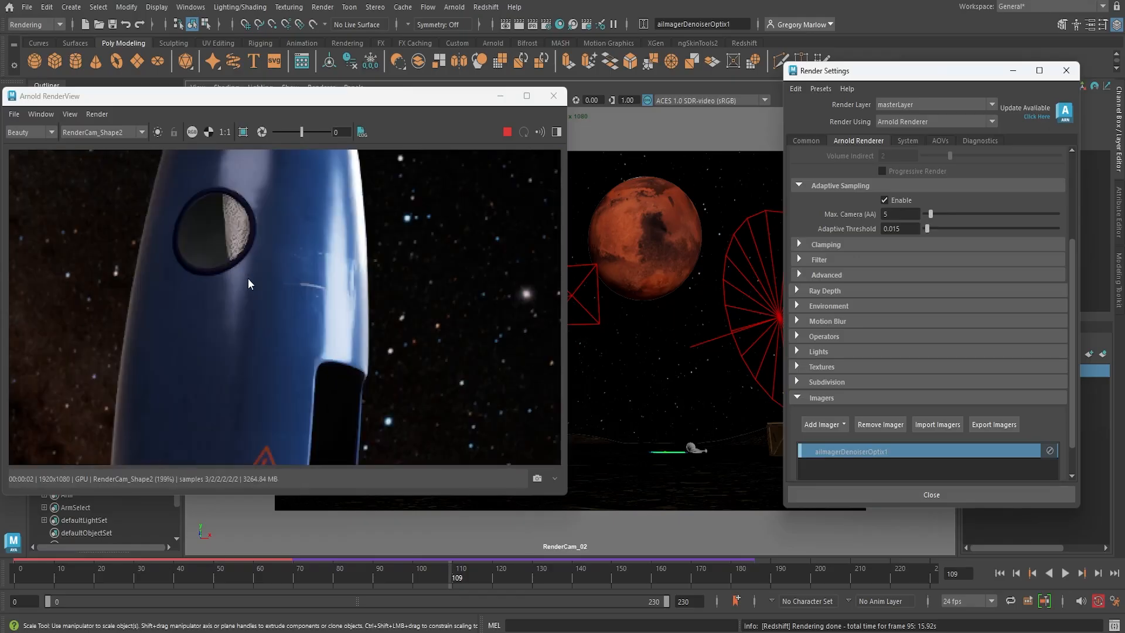
scroll(252, 287, down, 1)
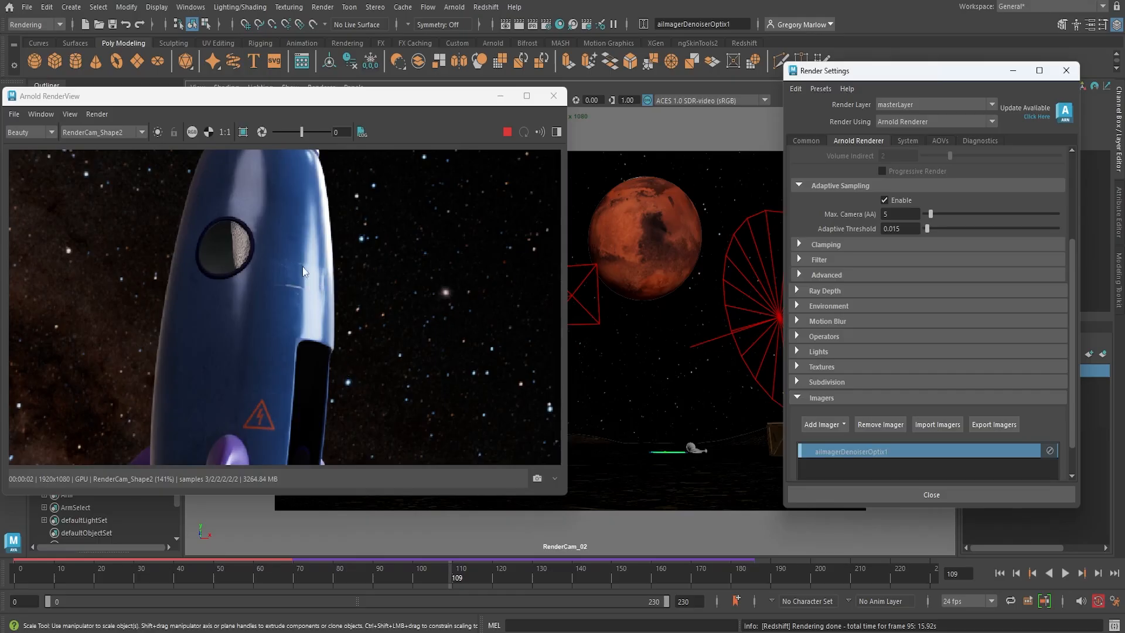
Raise the adaptive sampling Max. Camera (AA) to 10, check the whole rocket in the render, and stop the live render
drag(932, 213, 934, 213)
drag(935, 215, 937, 216)
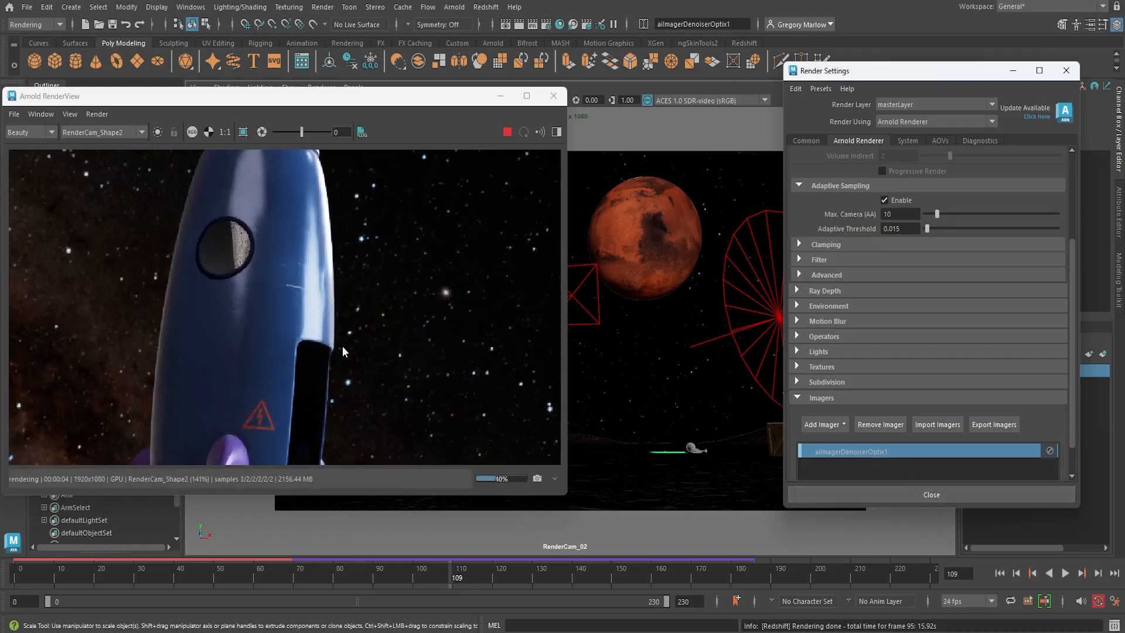
scroll(341, 347, down, 1)
scroll(341, 346, down, 1)
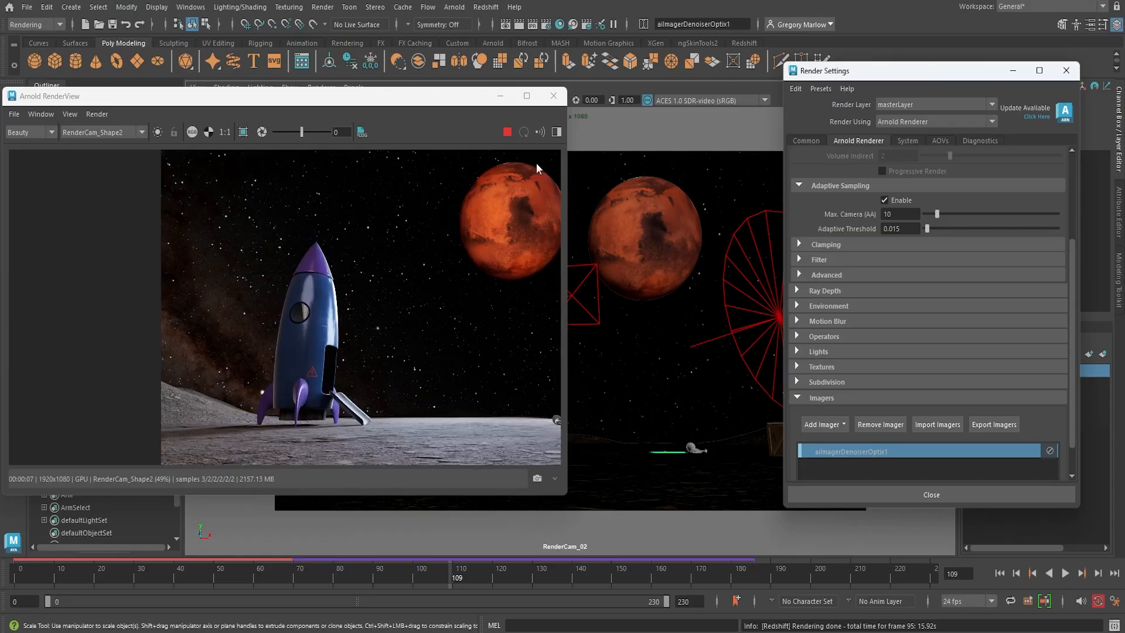
click(507, 133)
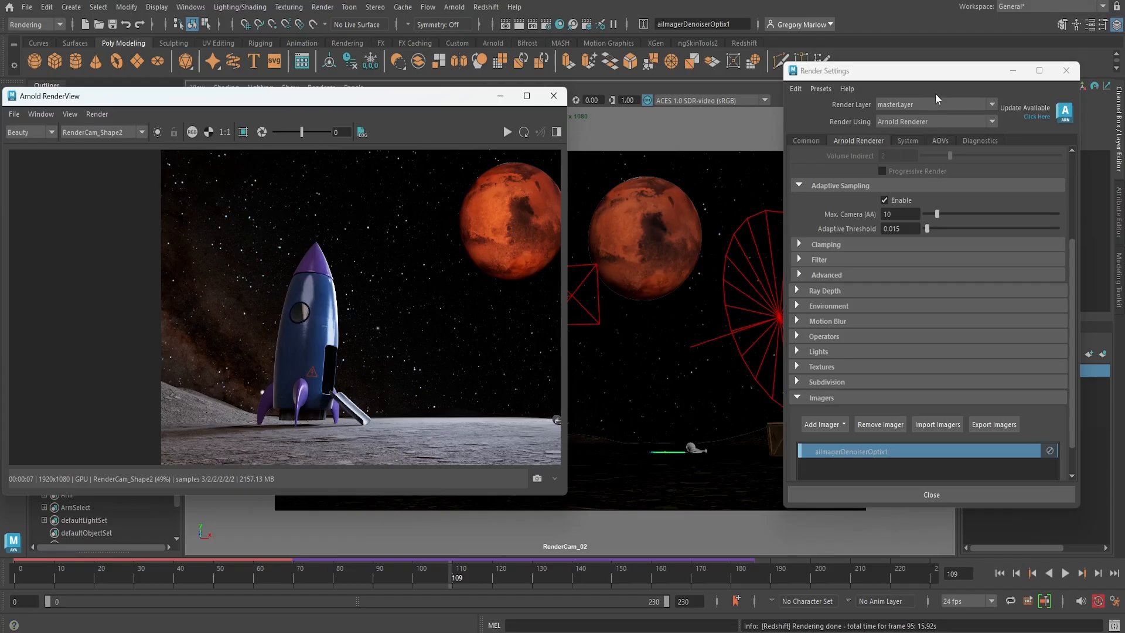
Switch the renderer to Redshift, review its Basic quality and denoising settings, and close the Render Settings and Arnold RenderView windows
drag(936, 71, 790, 70)
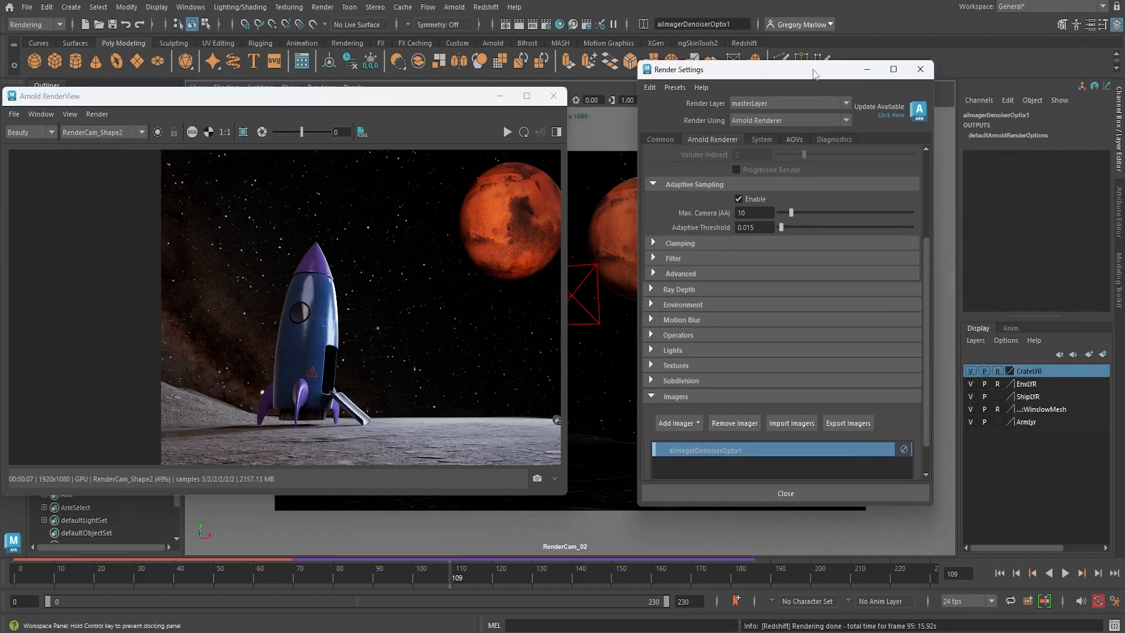
click(844, 121)
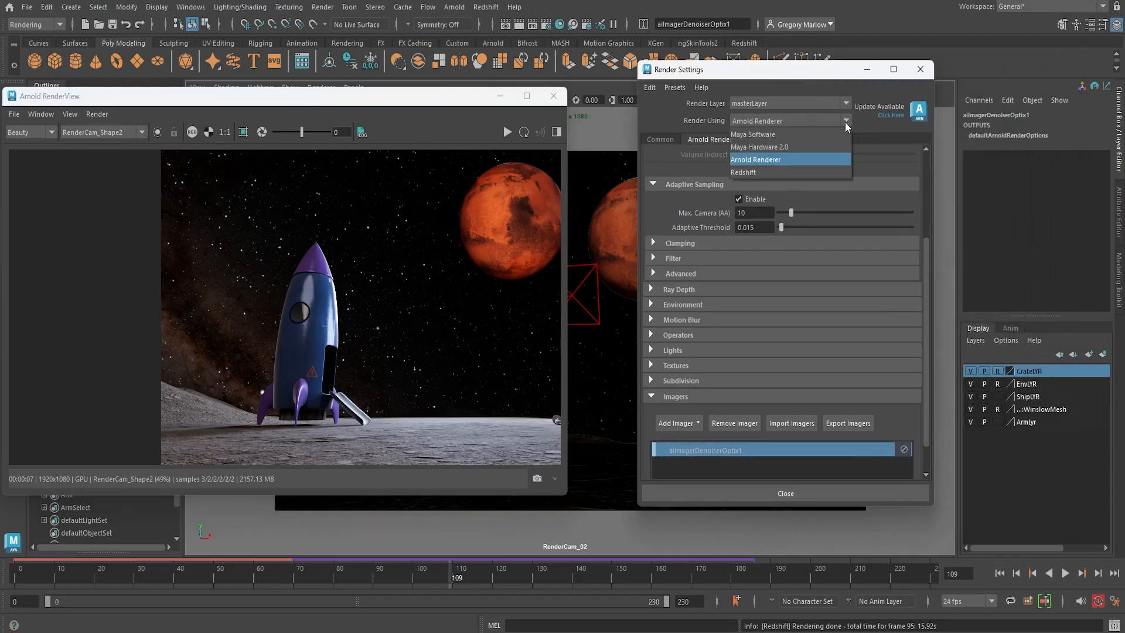
click(767, 172)
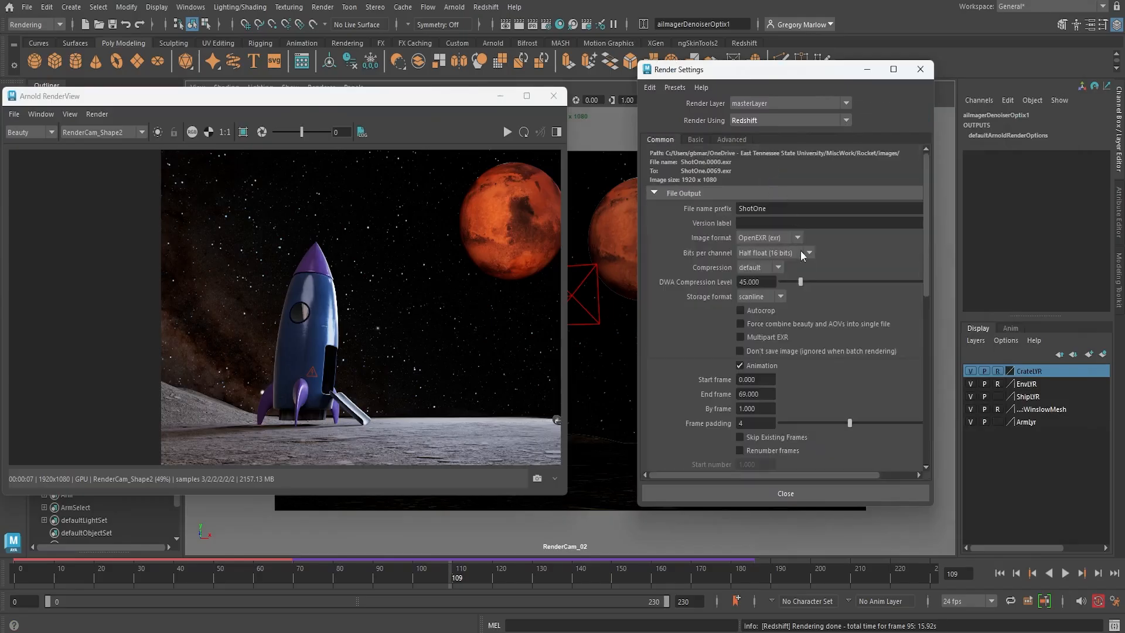
click(697, 140)
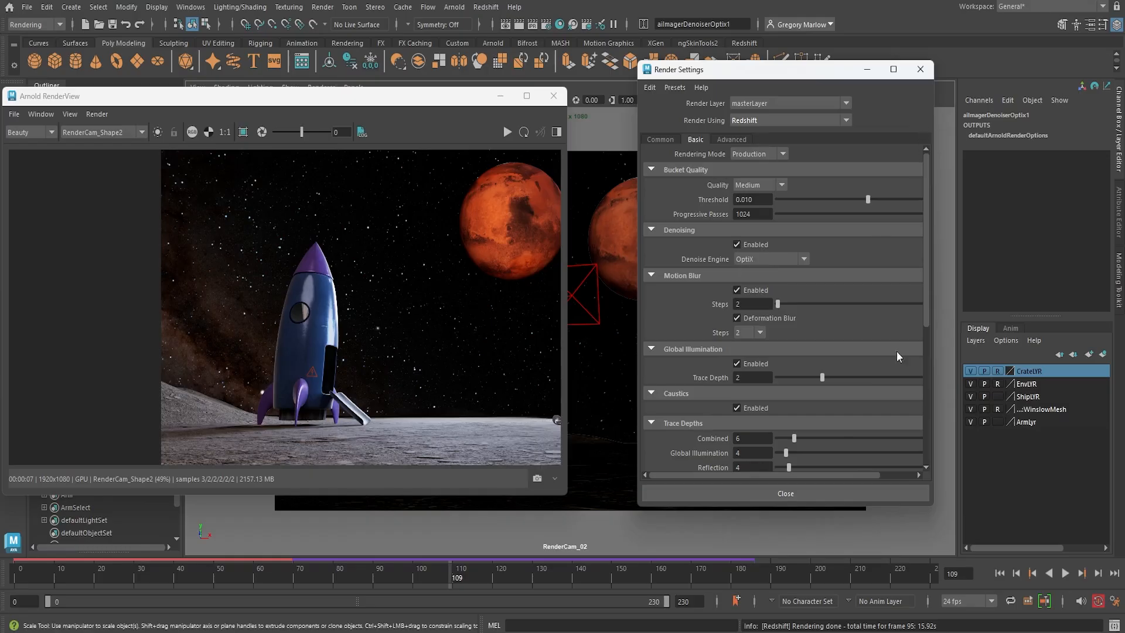
click(924, 73)
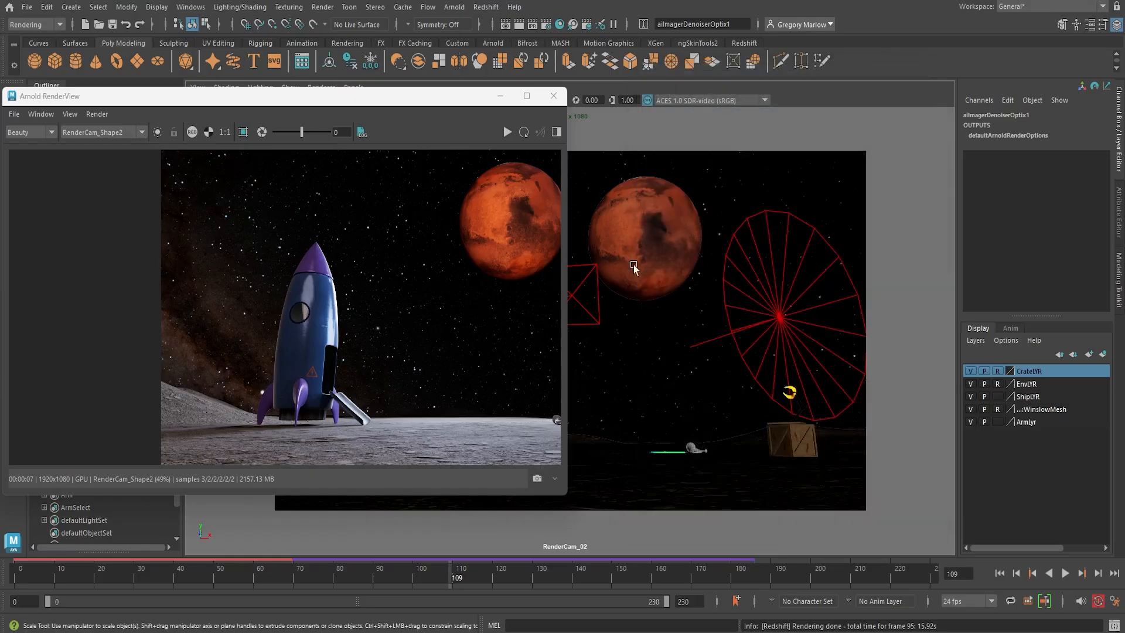
click(554, 96)
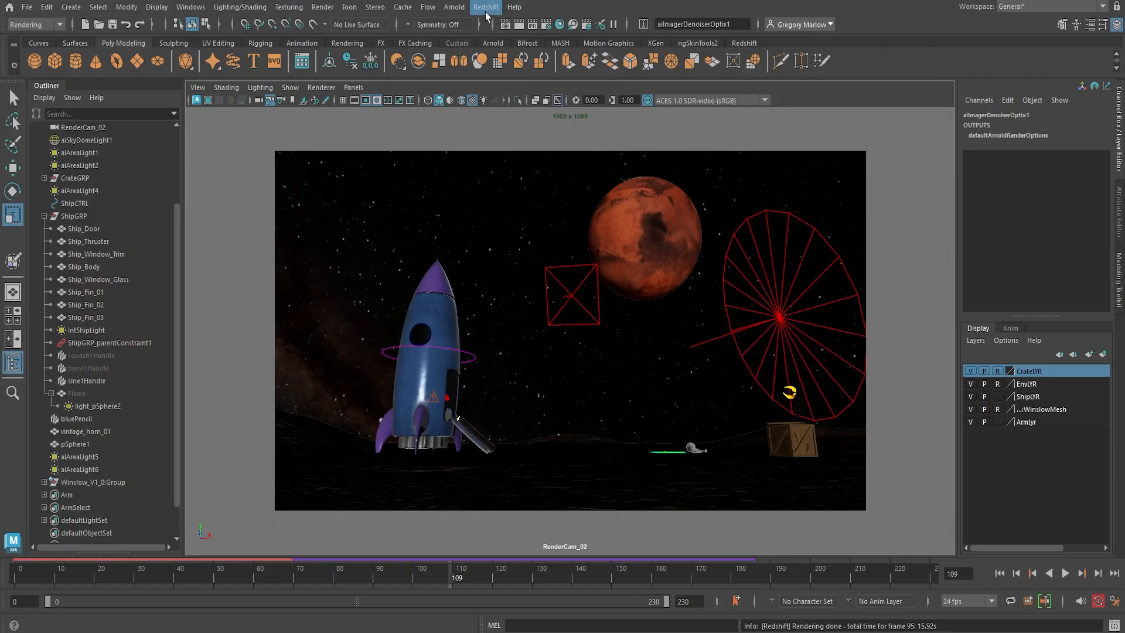
Check the Redshift batch render options without starting a render, and bring up the rendering commands again
click(325, 12)
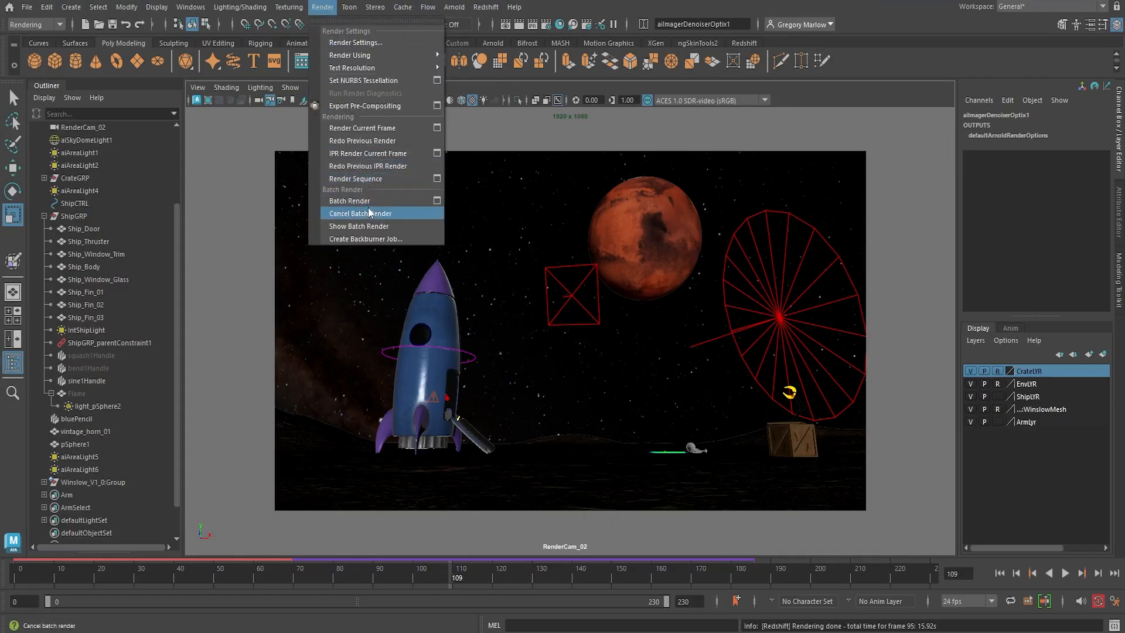
click(437, 201)
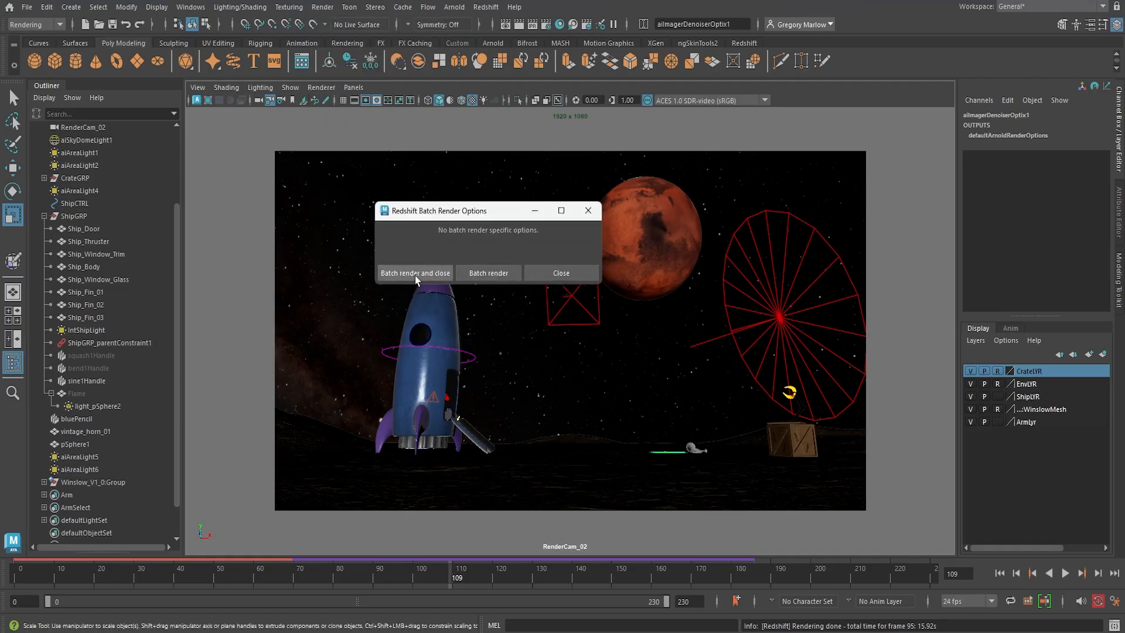
click(588, 211)
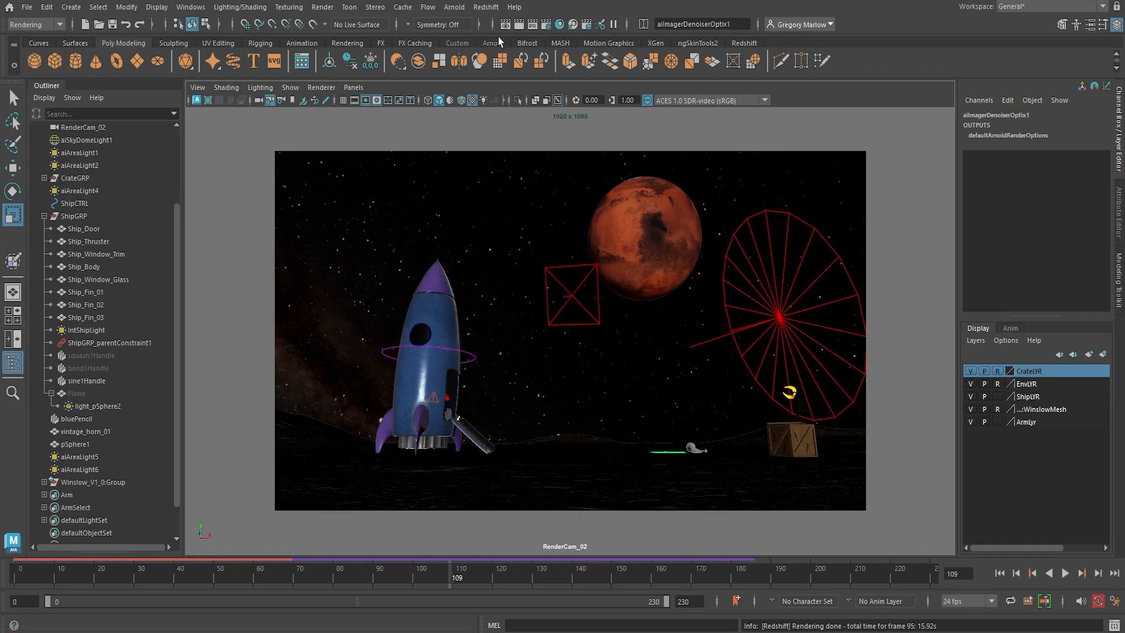
click(322, 7)
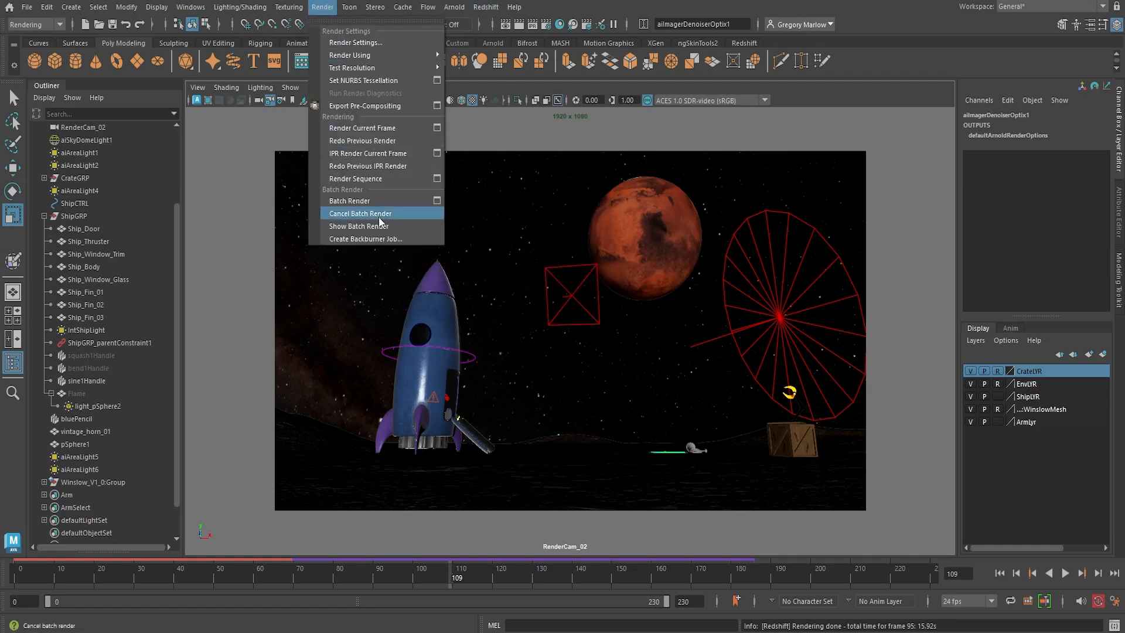